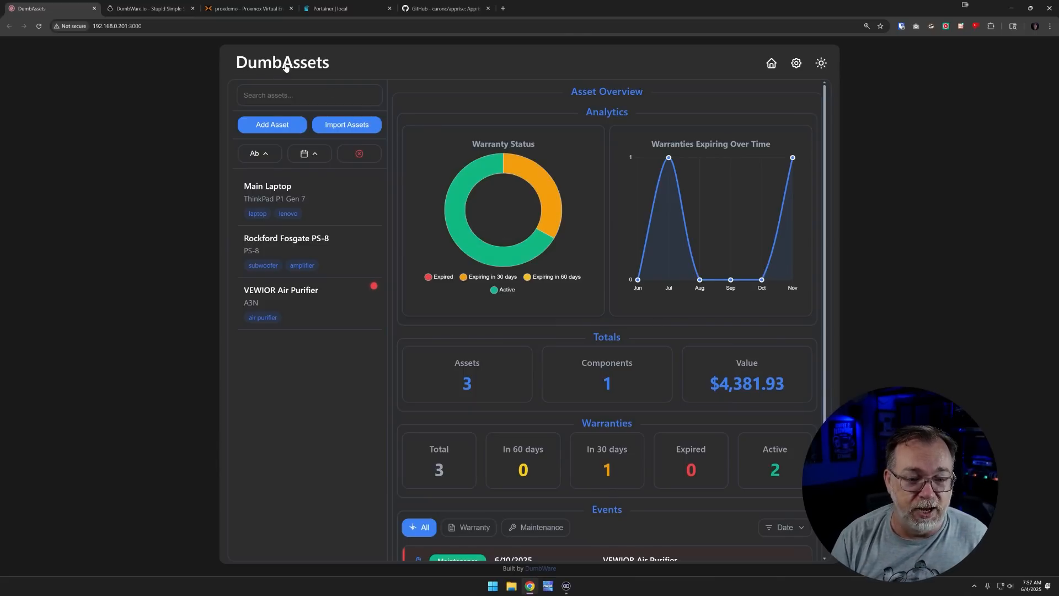
pyautogui.click(318, 71)
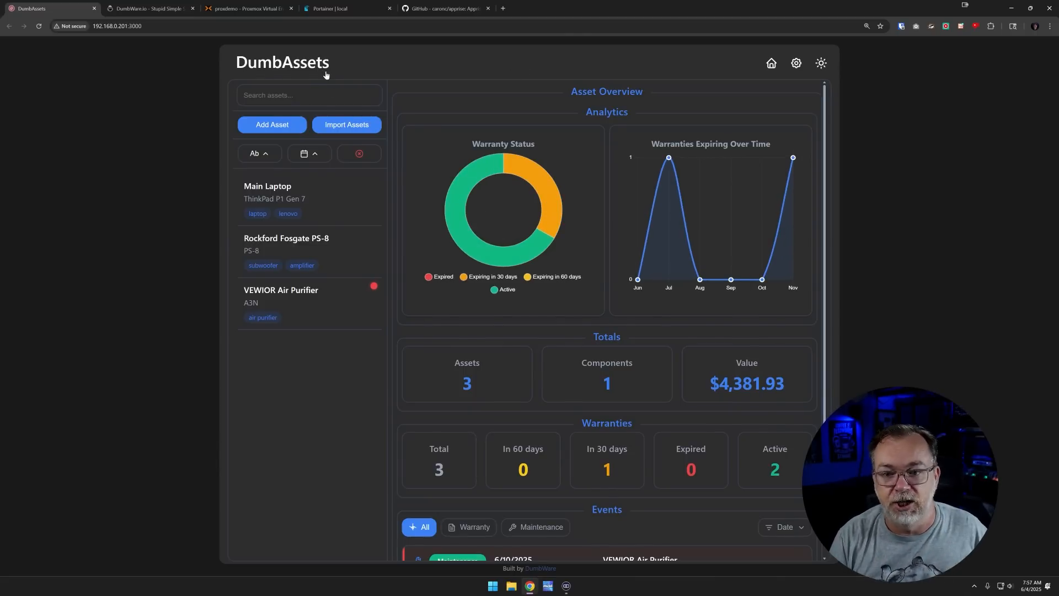
pyautogui.click(780, 67)
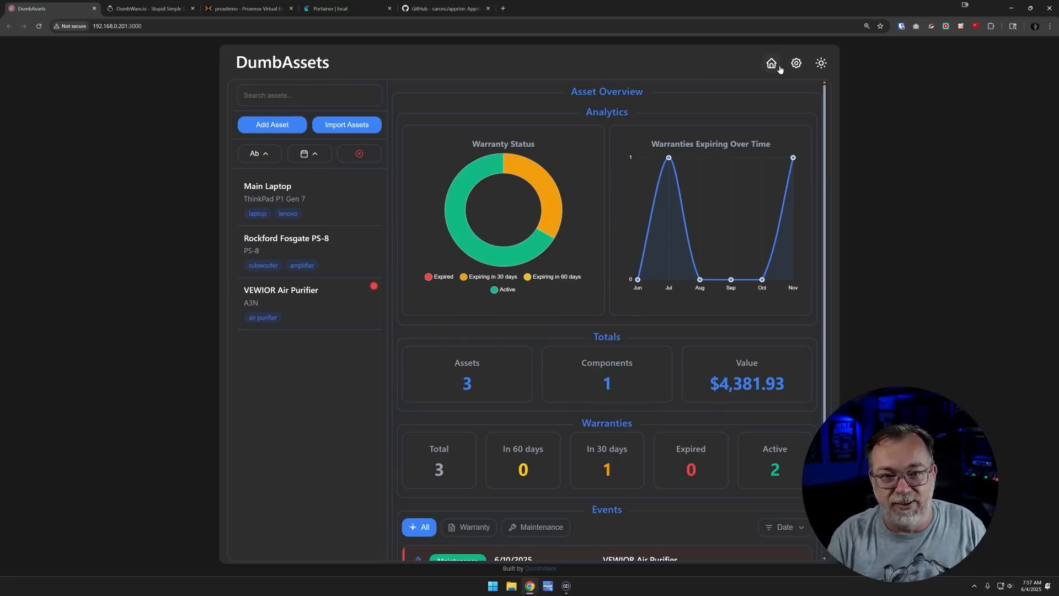
pyautogui.click(795, 64)
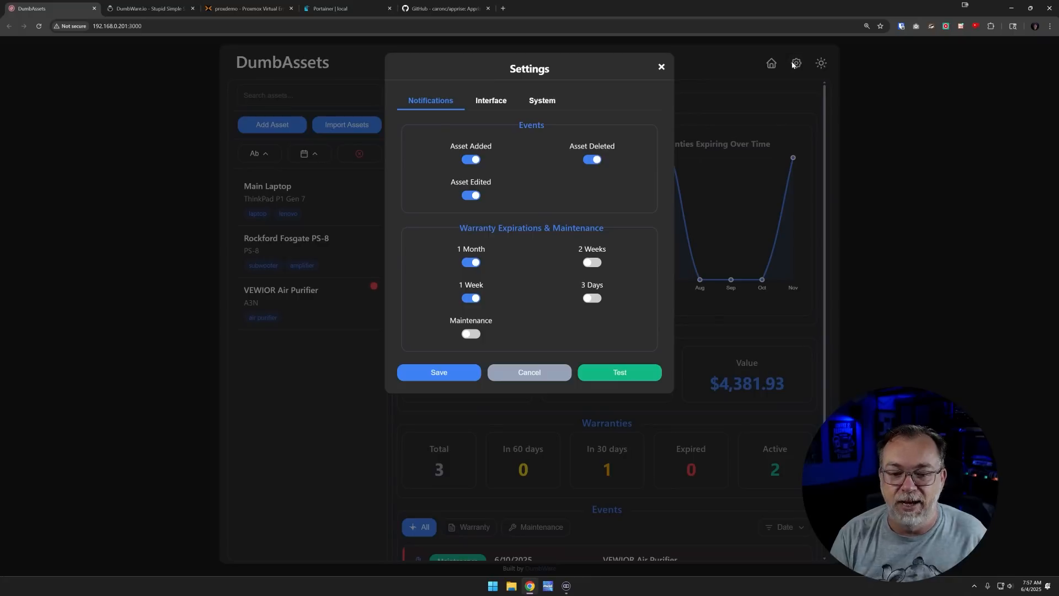
pyautogui.click(661, 67)
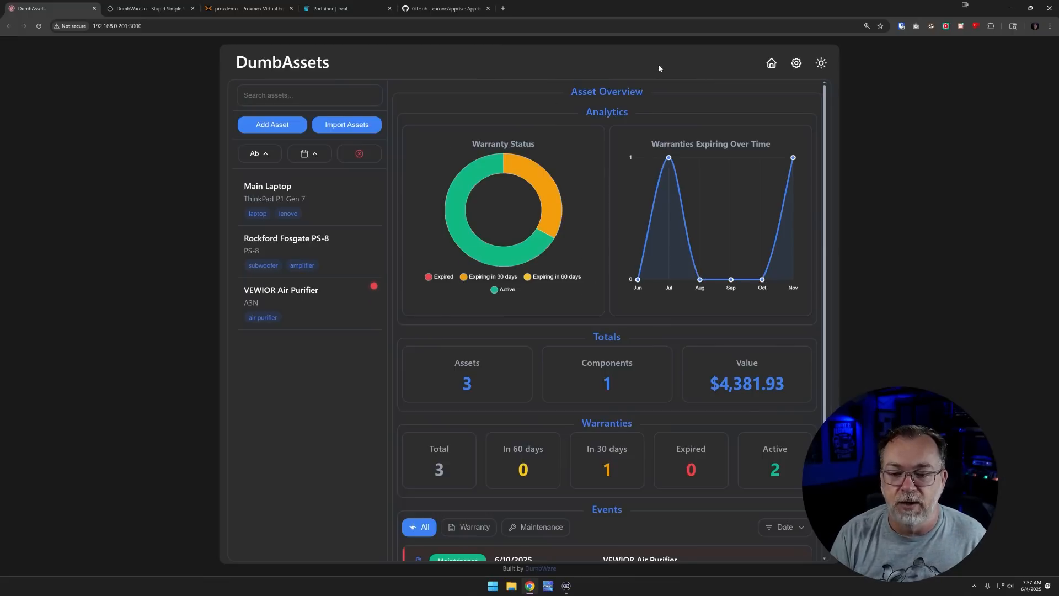
pyautogui.click(819, 67)
pyautogui.click(819, 68)
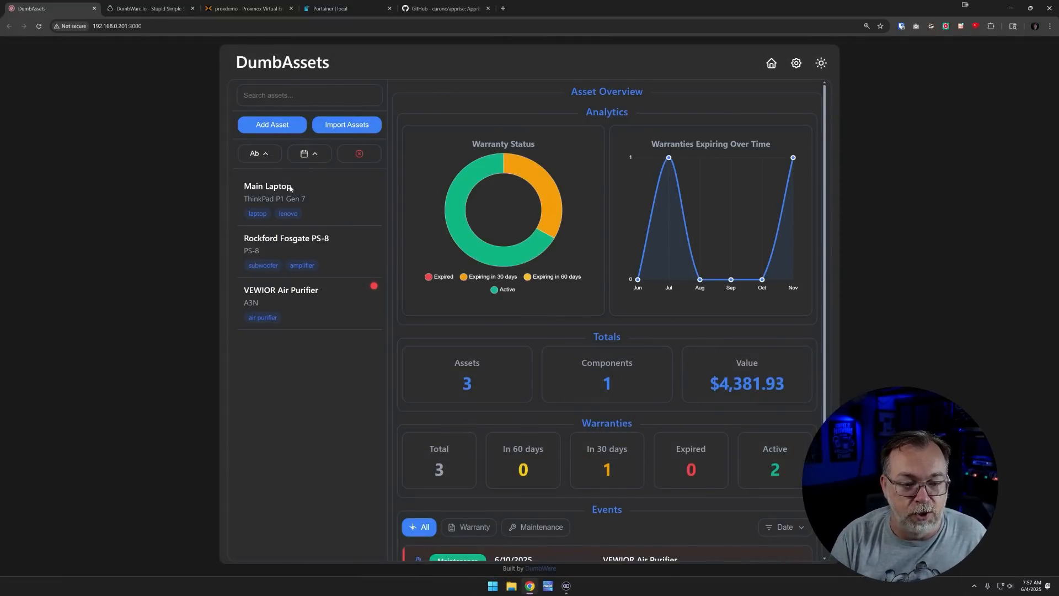
pyautogui.click(288, 96)
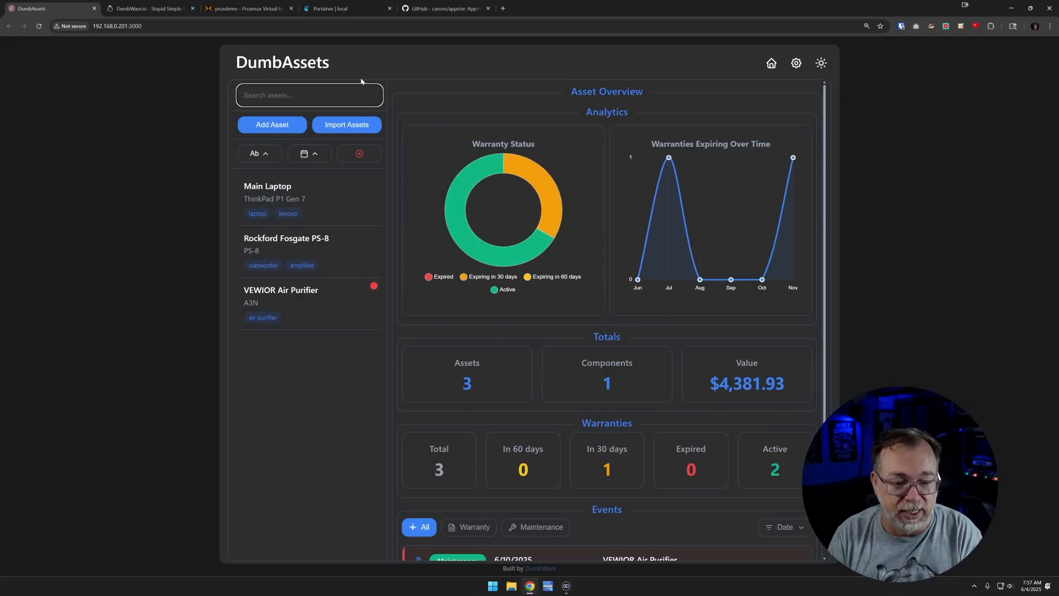
pyautogui.write('lap')
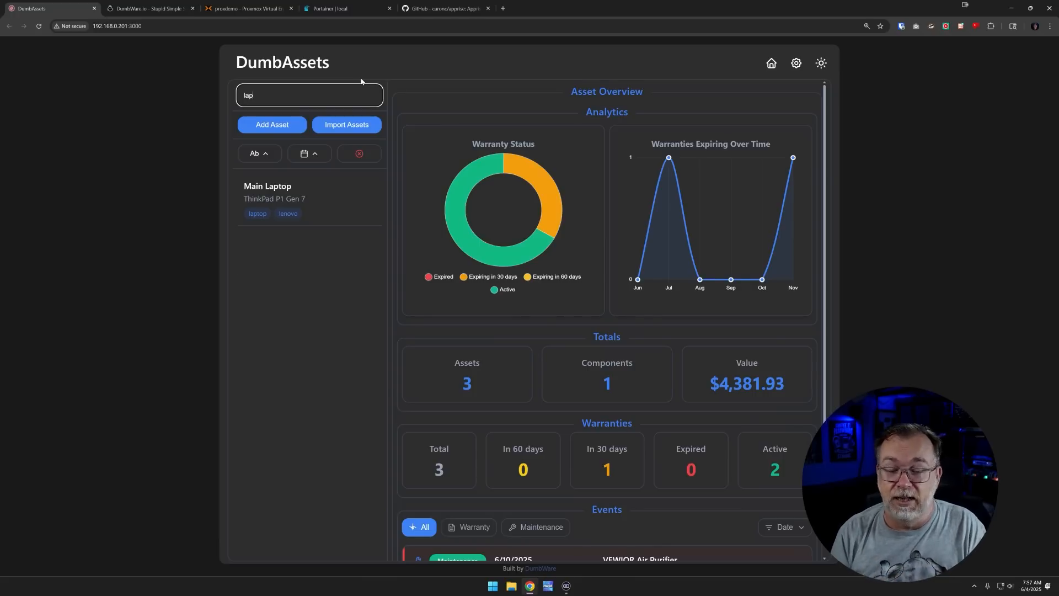
pyautogui.press('BackSpace')
pyautogui.press('BackSpace')
pyautogui.press('BackSpace')
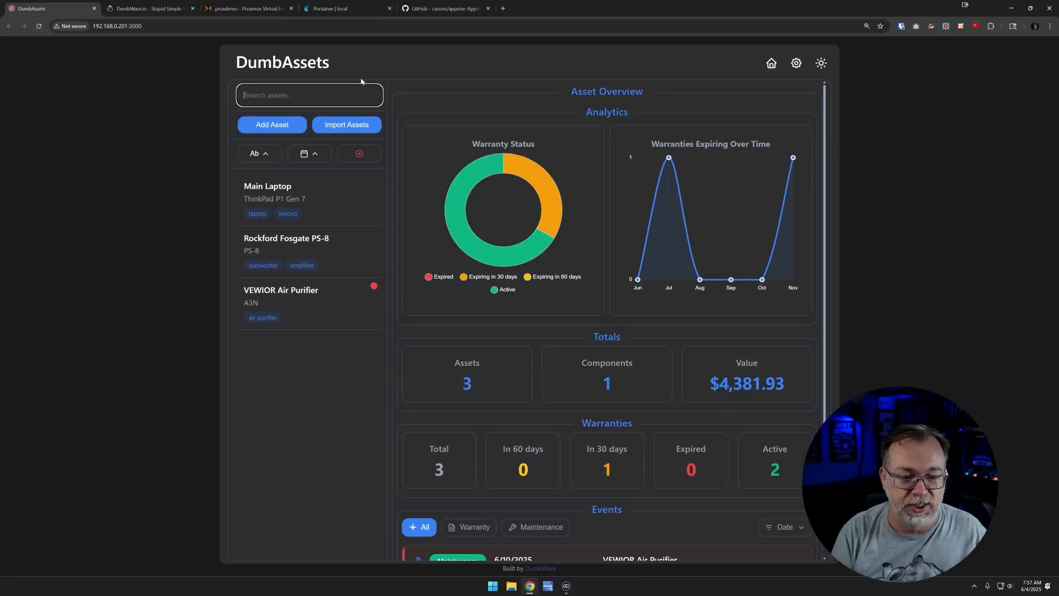
pyautogui.write('rock')
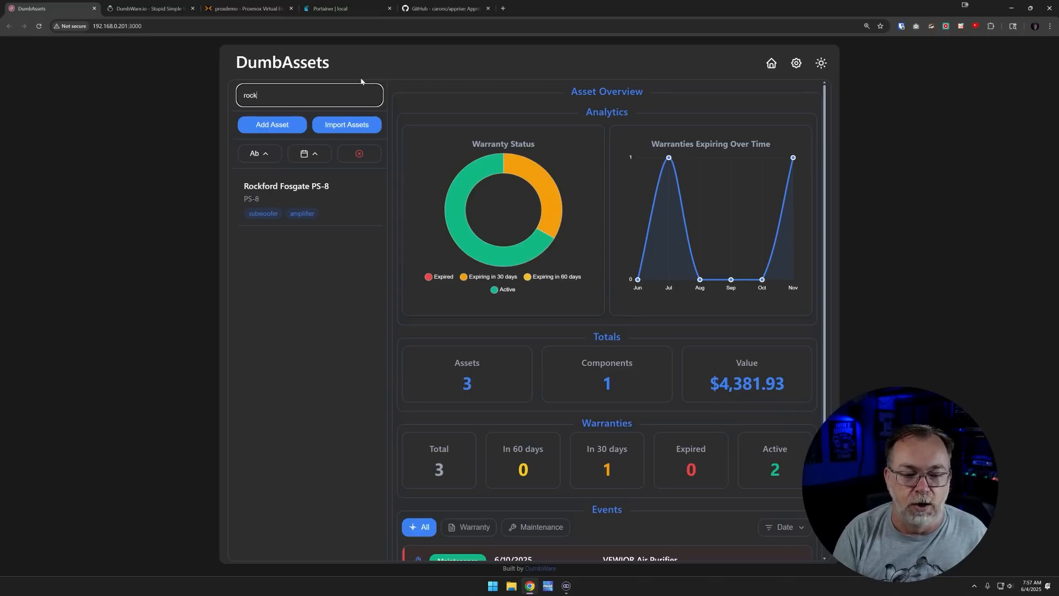
pyautogui.press('BackSpace')
pyautogui.press('BackSpace')
pyautogui.press('BackSpace')
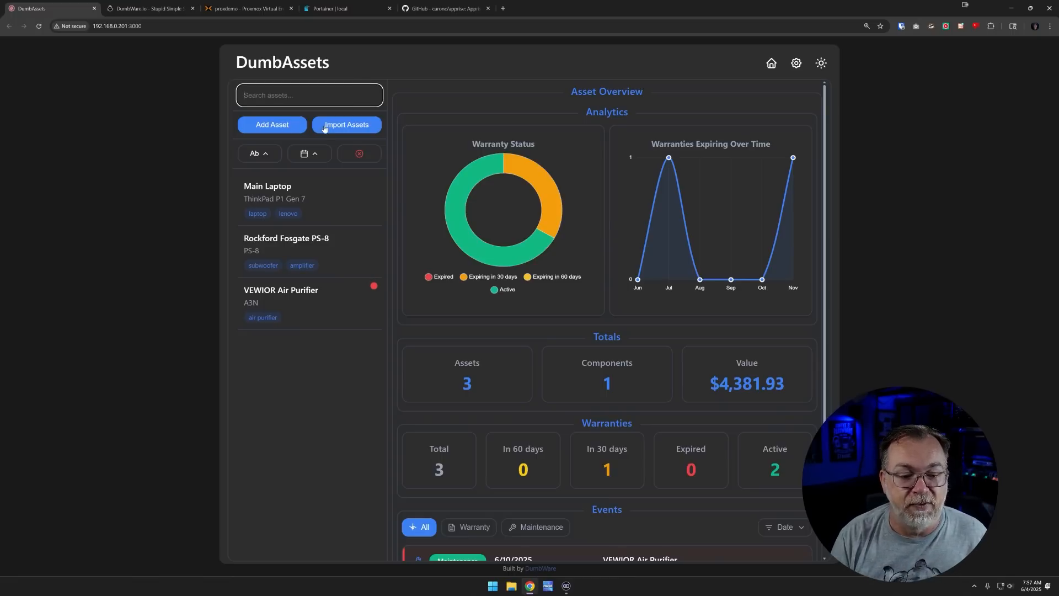
# Start a new asset, adding and then removing a secondary warranty
pyautogui.click(272, 125)
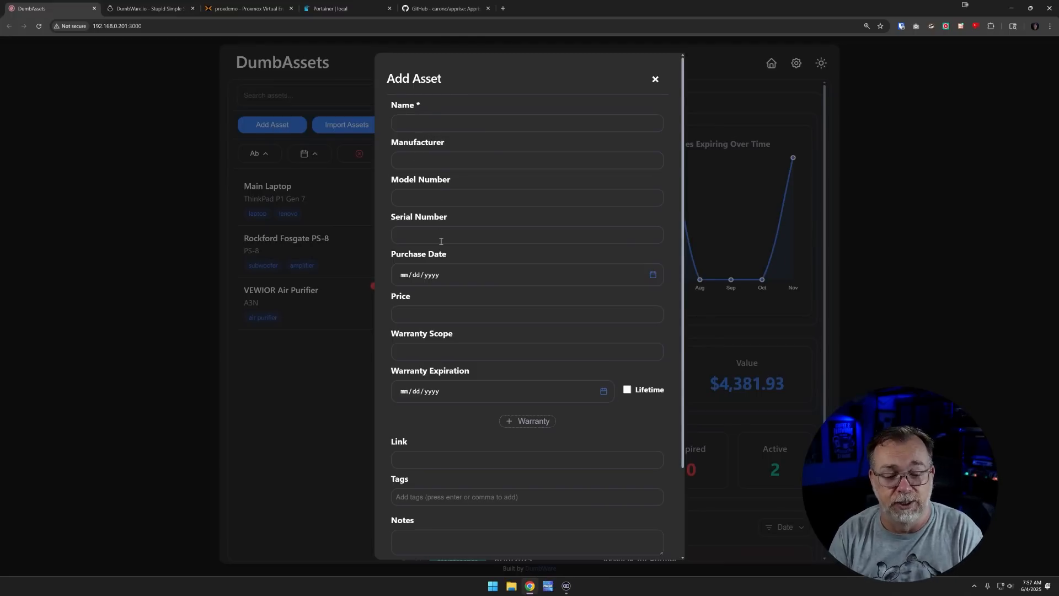
pyautogui.scroll(-1, 449, 322)
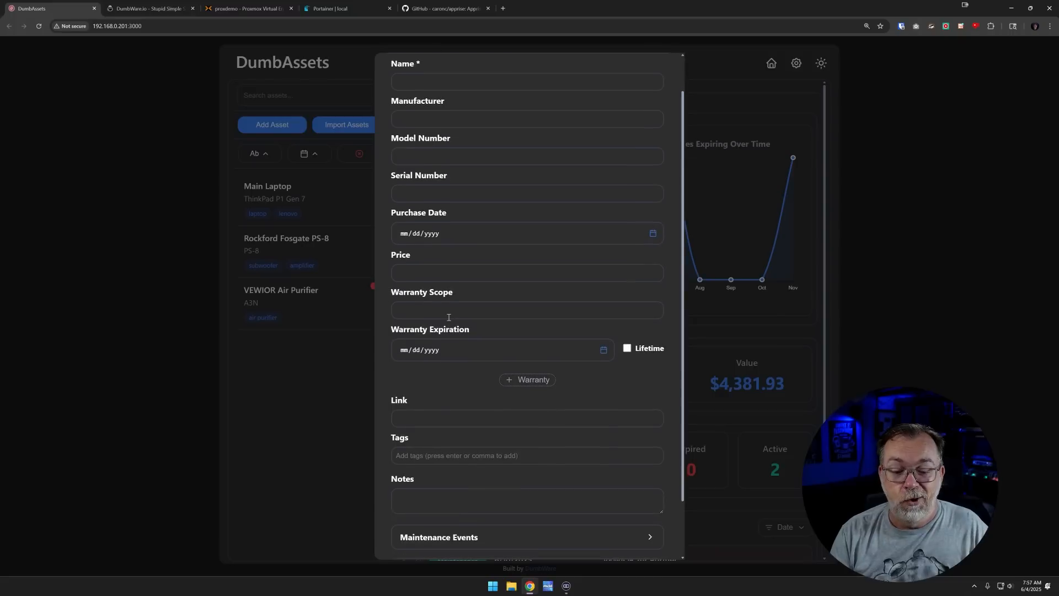
pyautogui.scroll(-1, 447, 308)
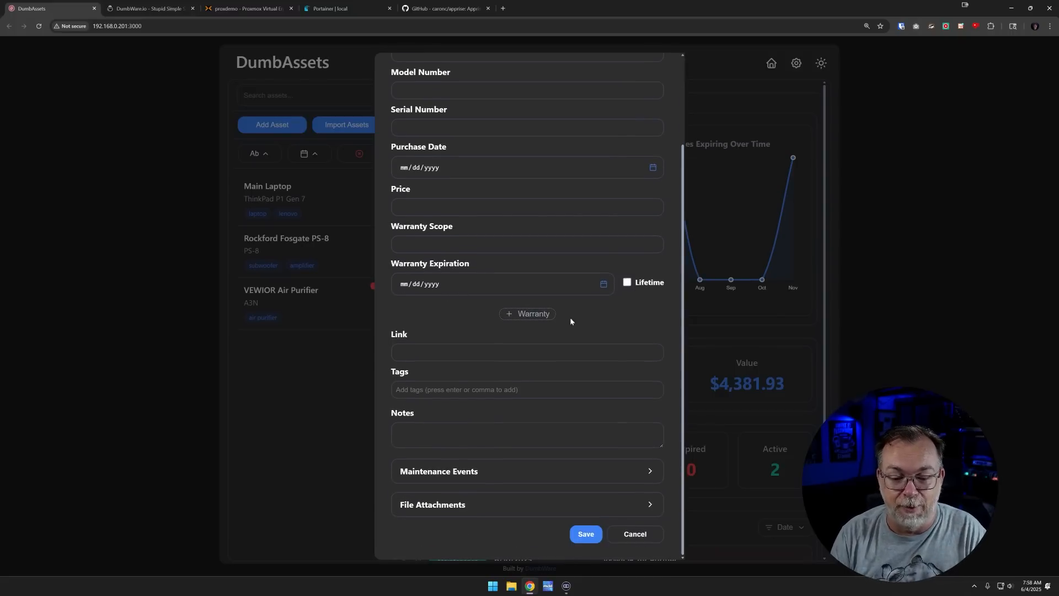
pyautogui.click(538, 317)
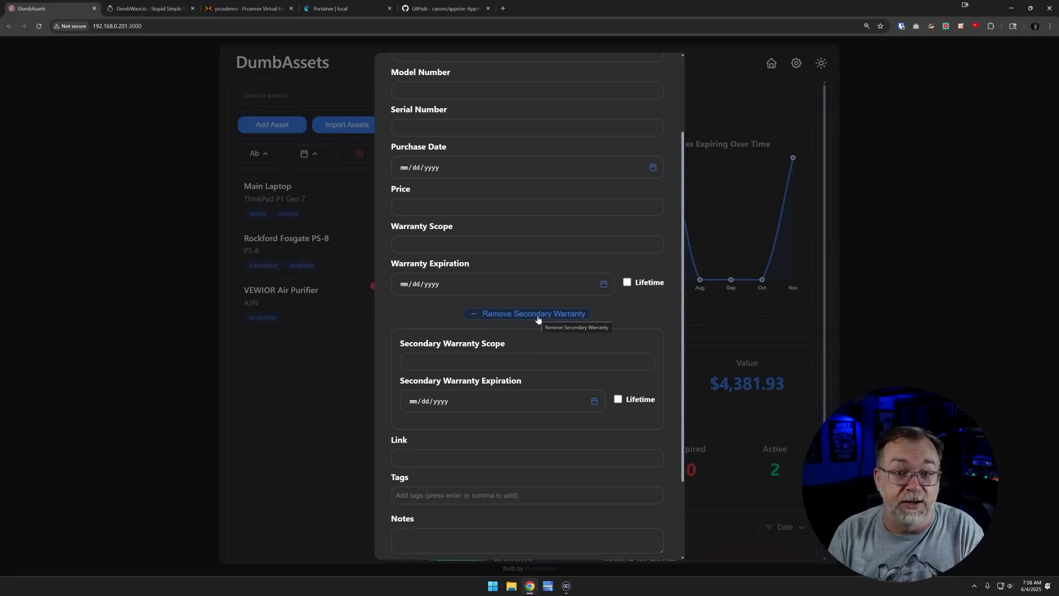
pyautogui.click(538, 318)
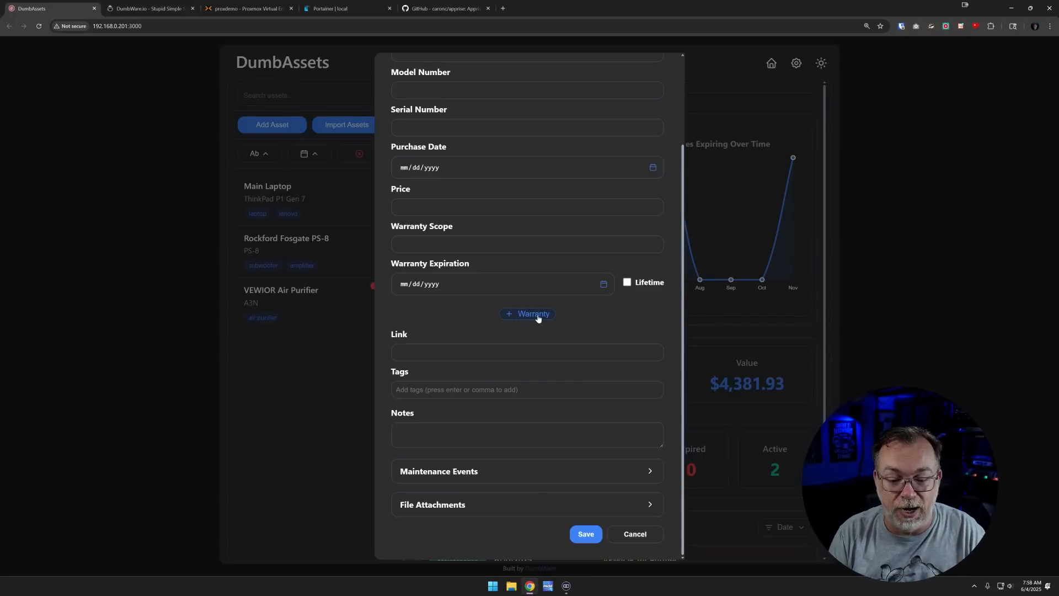
# Leave the Link, Tags and Notes fields empty and expand the Maintenance Events section
pyautogui.click(474, 358)
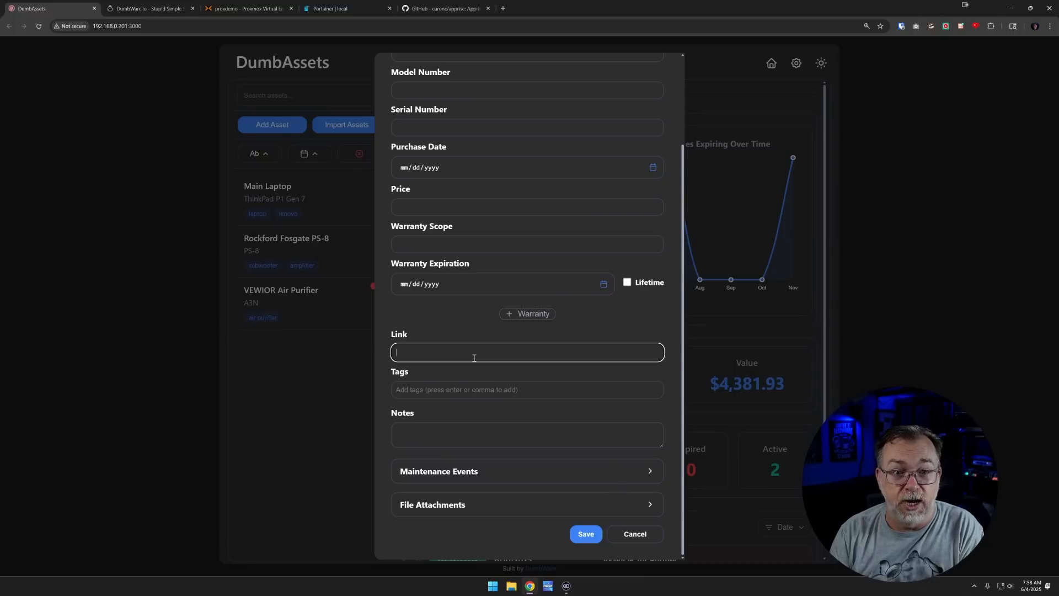
pyautogui.click(477, 391)
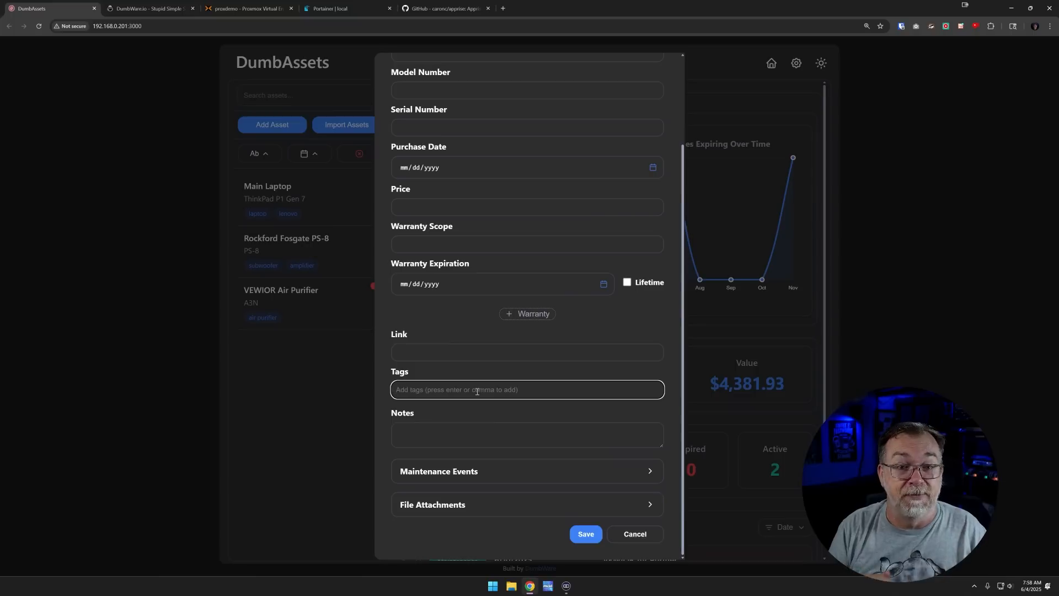
pyautogui.click(466, 437)
pyautogui.click(441, 473)
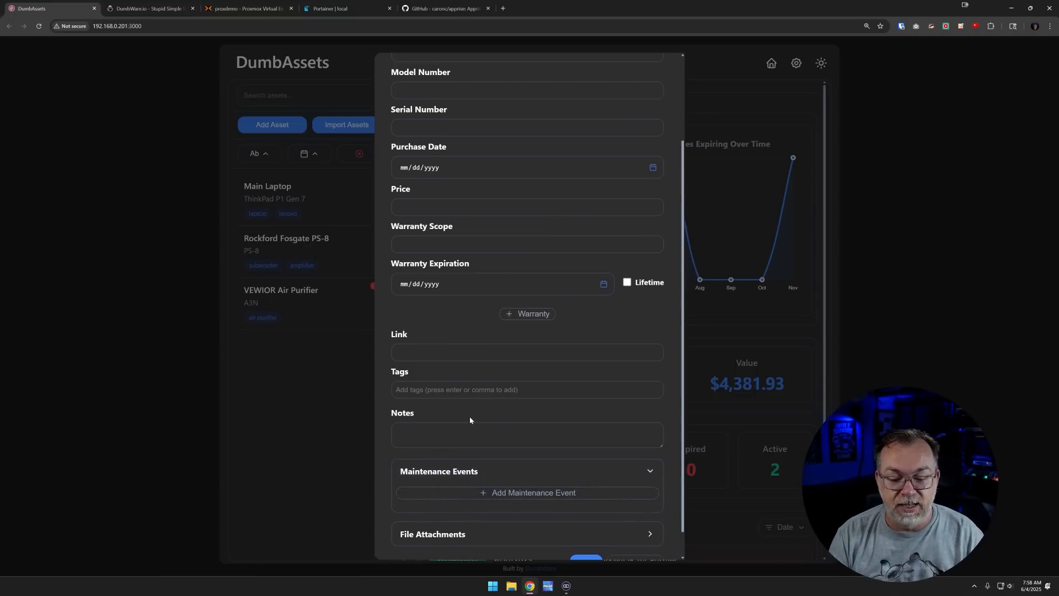
# Add a maintenance event named 'defrag ssd'
pyautogui.scroll(-1, 471, 419)
pyautogui.click(503, 464)
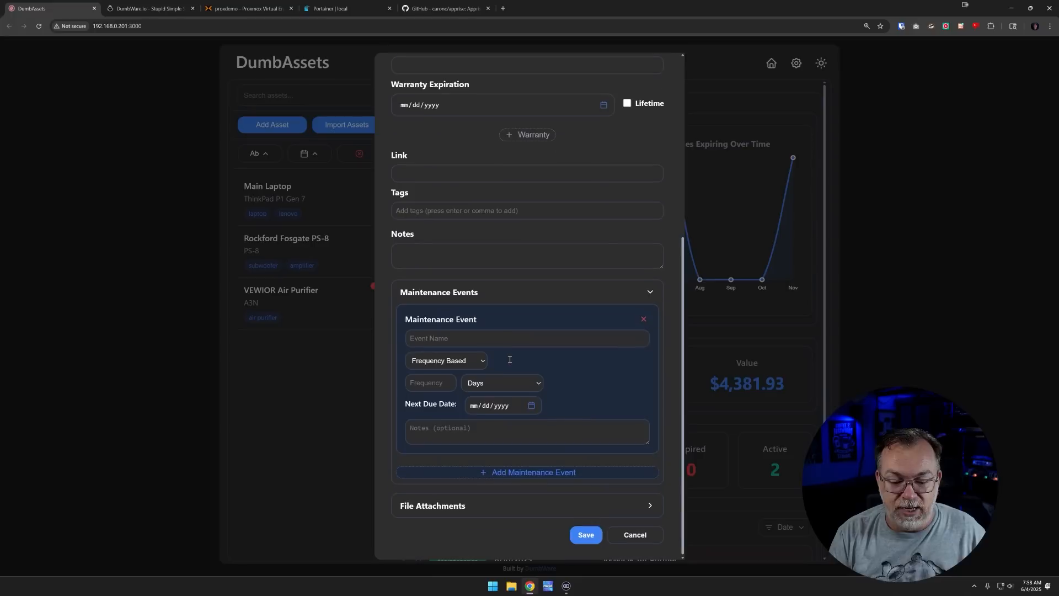
pyautogui.click(459, 338)
pyautogui.write('degf')
pyautogui.press('BackSpace')
pyautogui.write('frag ')
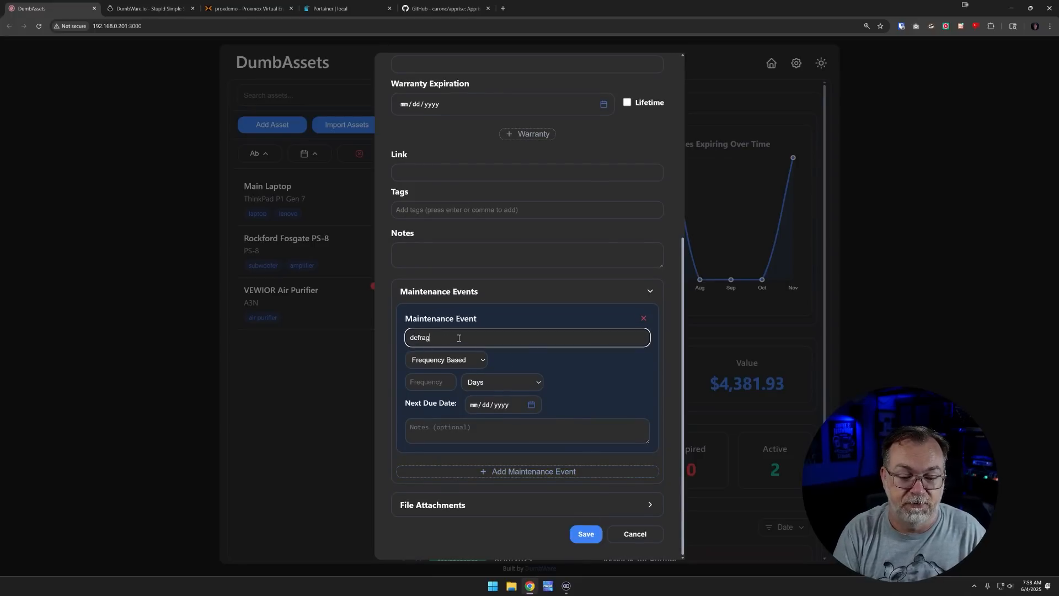
pyautogui.write('ssd')
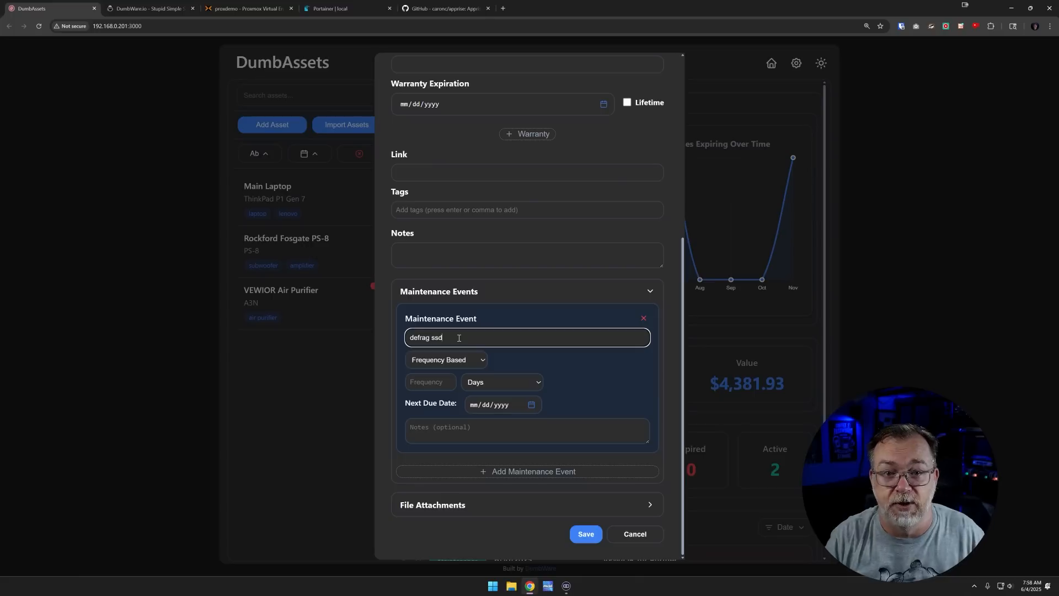
# Make the event Frequency Based, repeating every 1 Months, and expand File Attachments
pyautogui.click(442, 361)
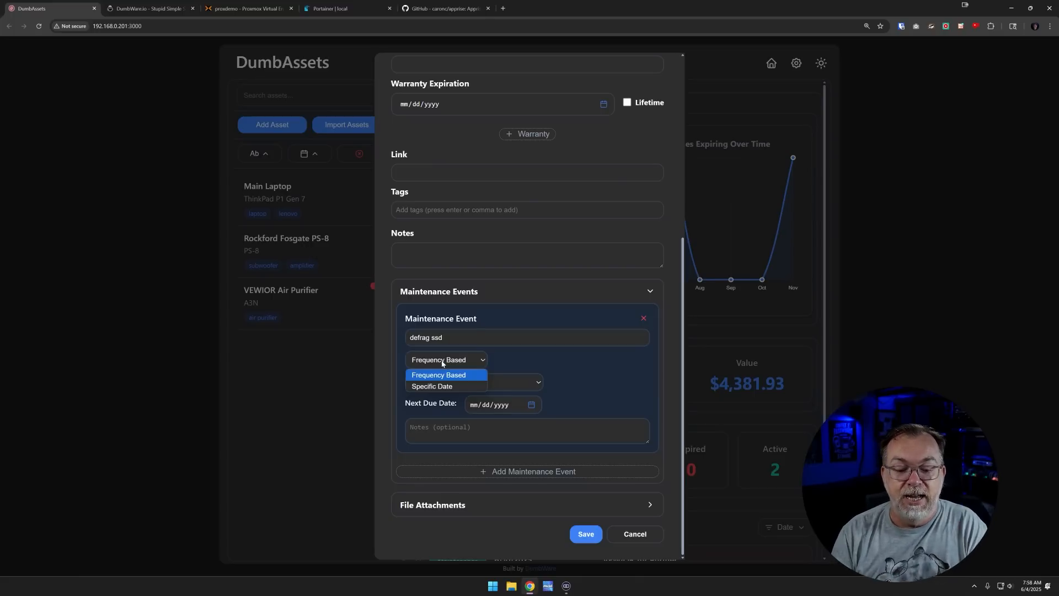
pyautogui.click(434, 386)
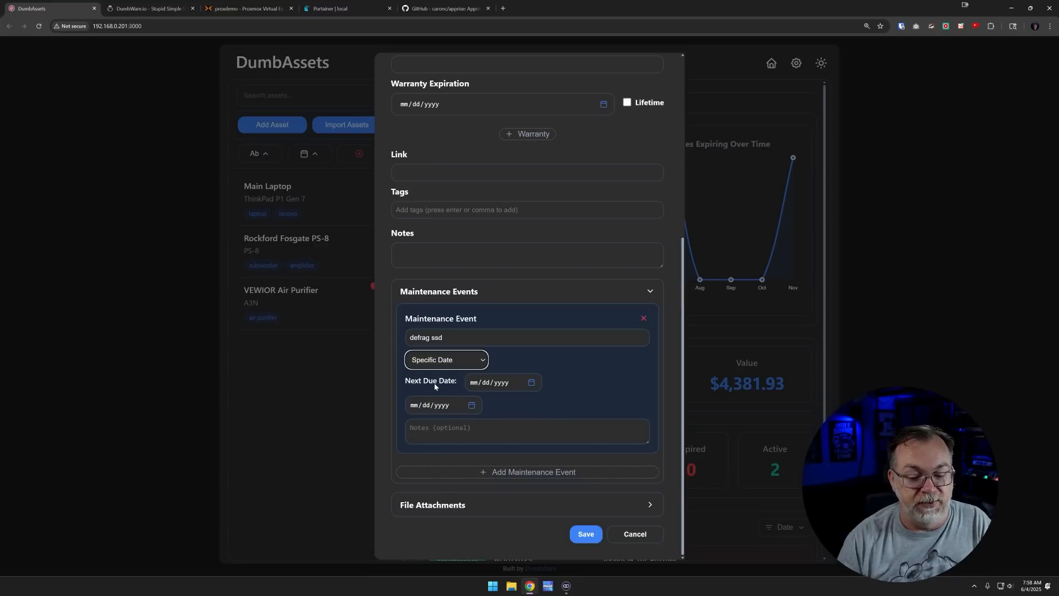
pyautogui.click(442, 360)
pyautogui.click(438, 371)
pyautogui.click(427, 382)
pyautogui.write('1')
pyautogui.click(484, 383)
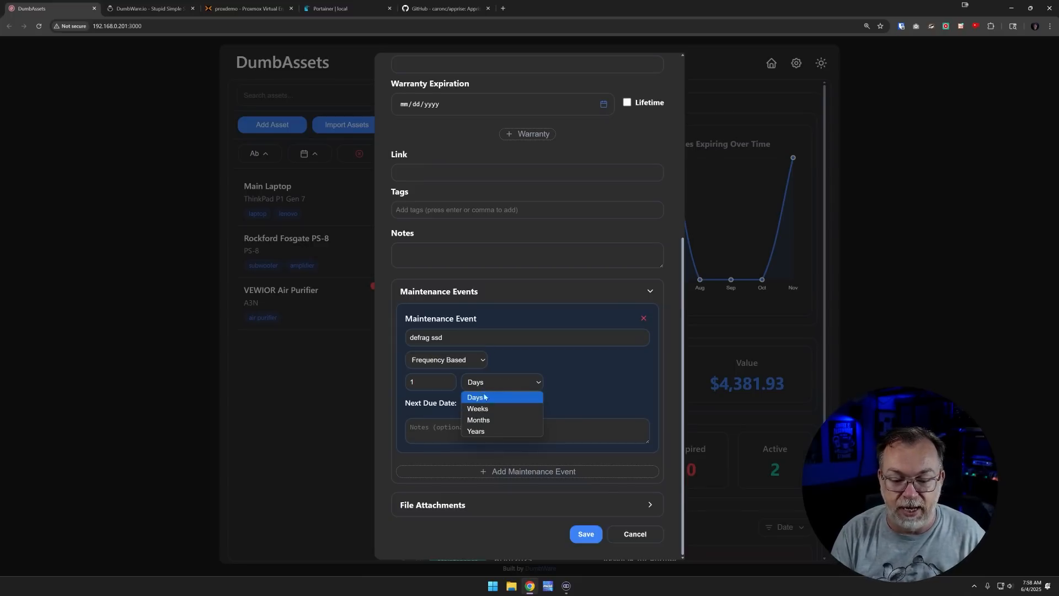
pyautogui.click(484, 419)
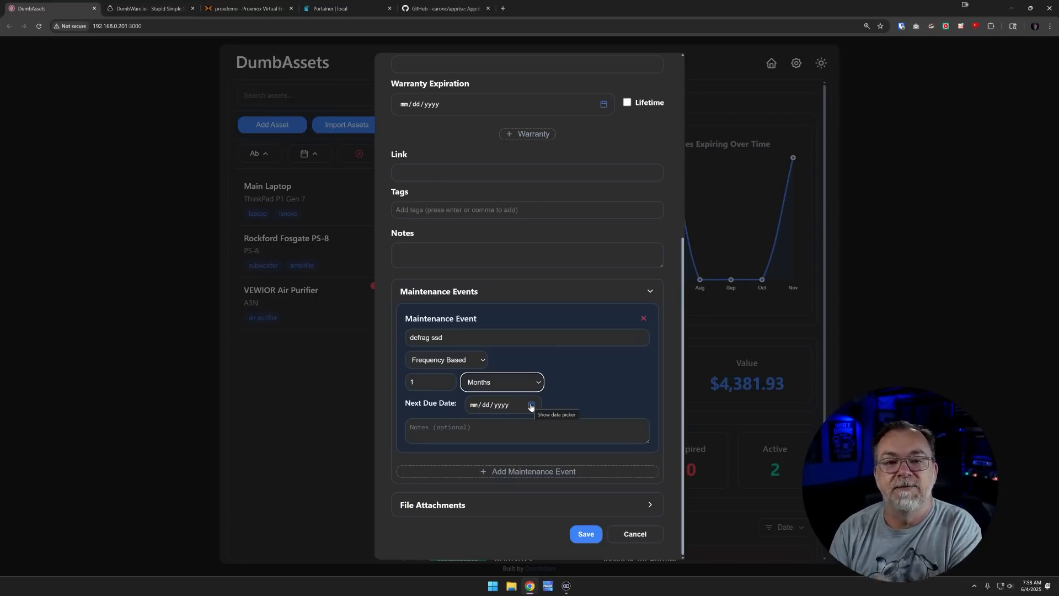
pyautogui.click(457, 429)
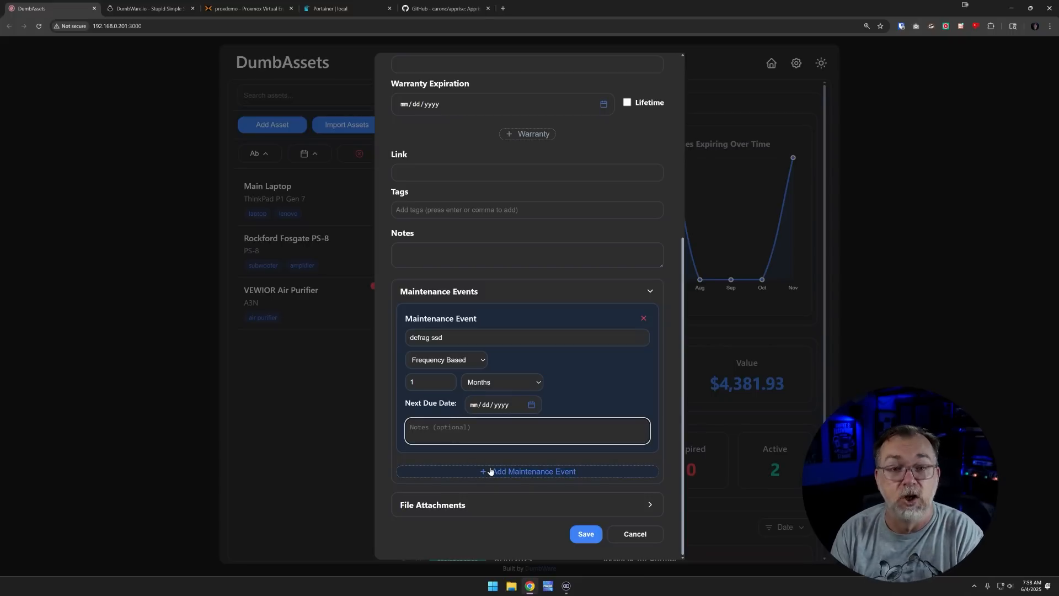
pyautogui.click(444, 506)
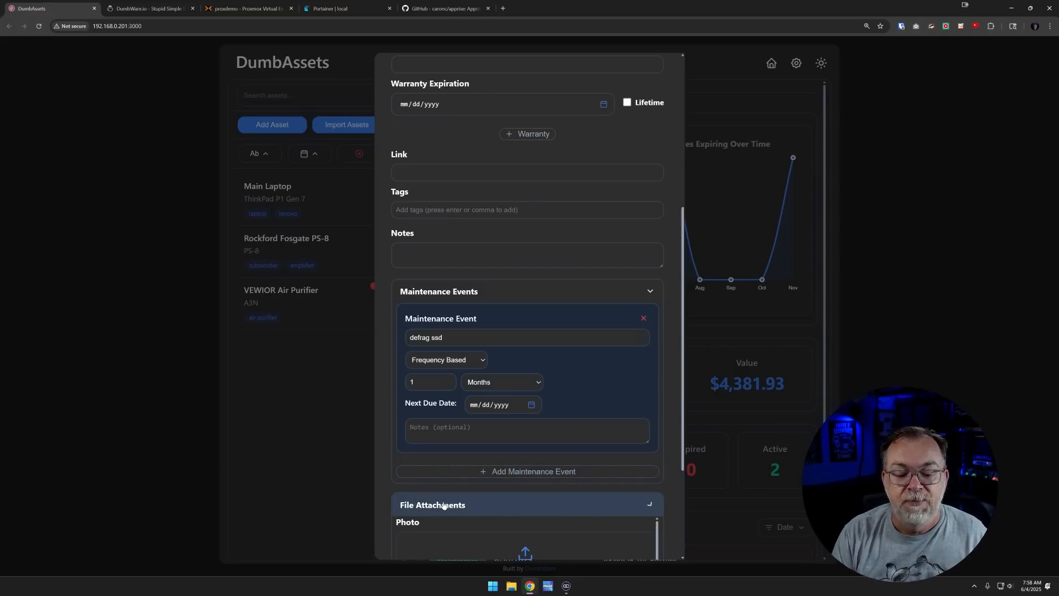
# Look over the unfinished asset form, then close it without saving
pyautogui.scroll(-5, 452, 471)
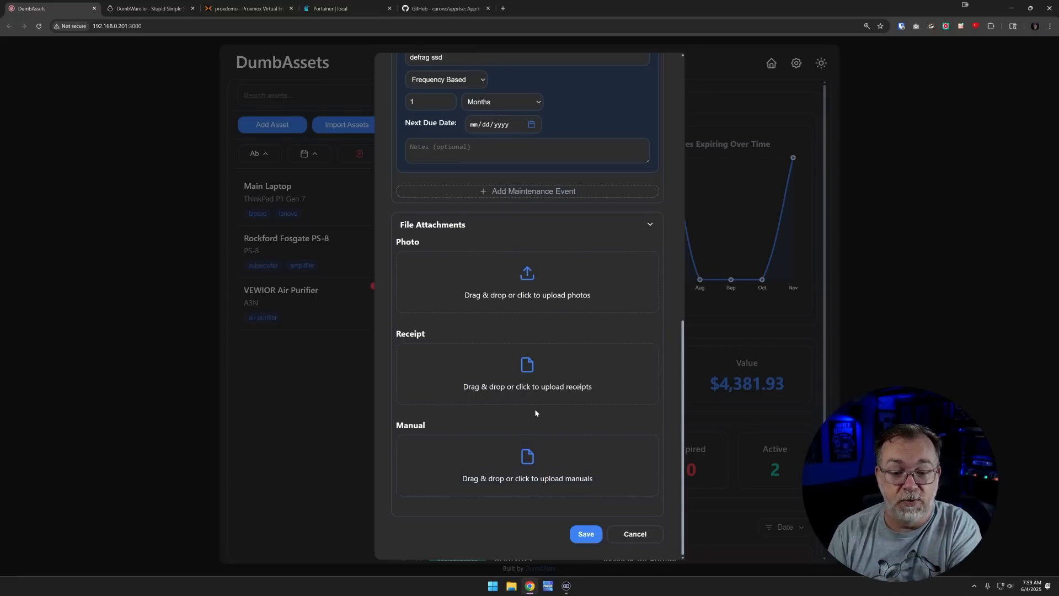
pyautogui.scroll(6, 535, 409)
pyautogui.scroll(4, 535, 408)
pyautogui.scroll(-10, 535, 411)
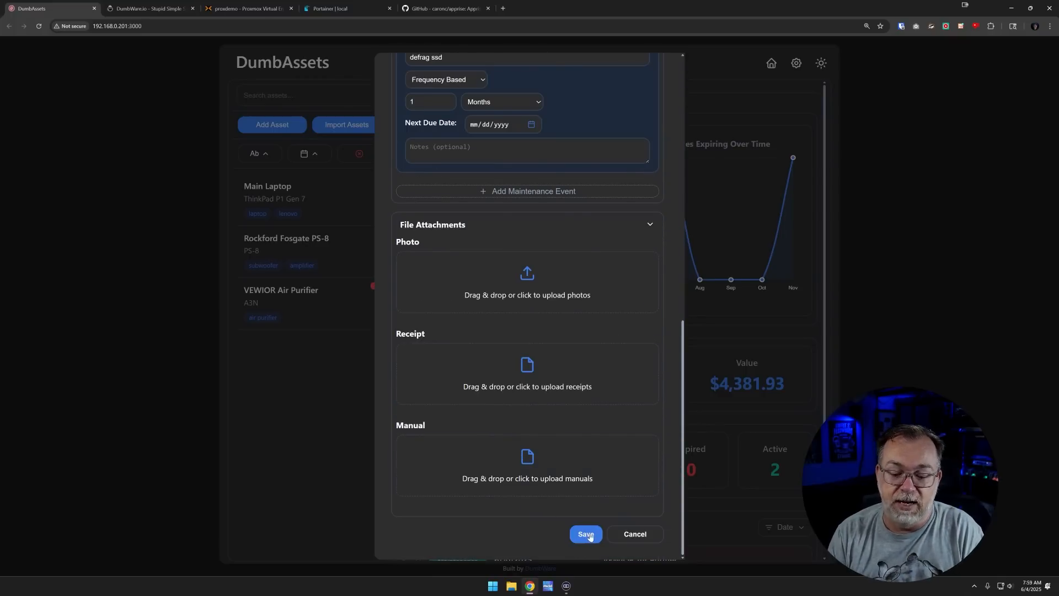
pyautogui.click(629, 535)
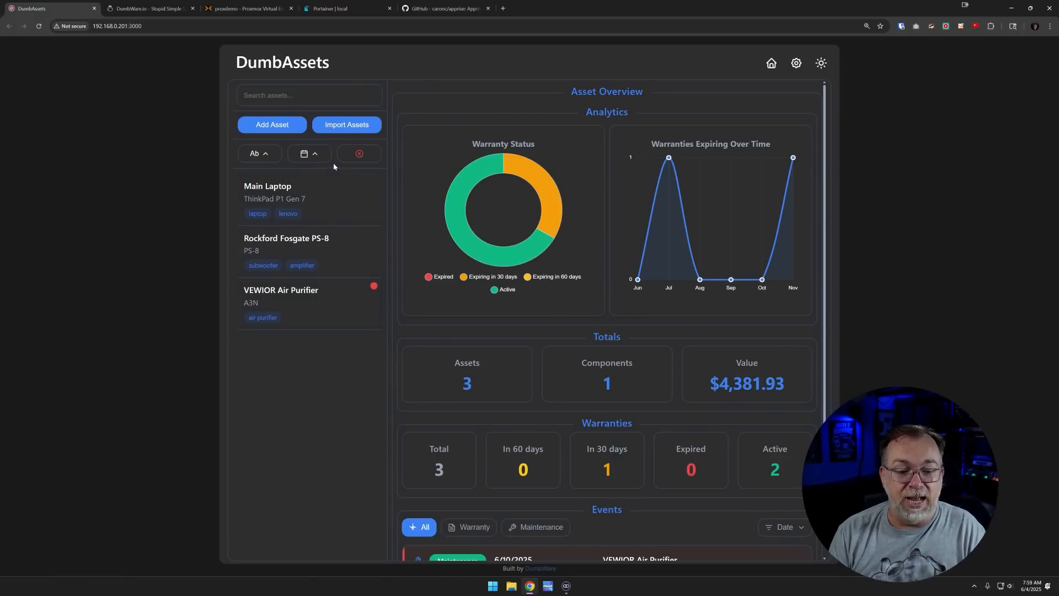
pyautogui.click(340, 127)
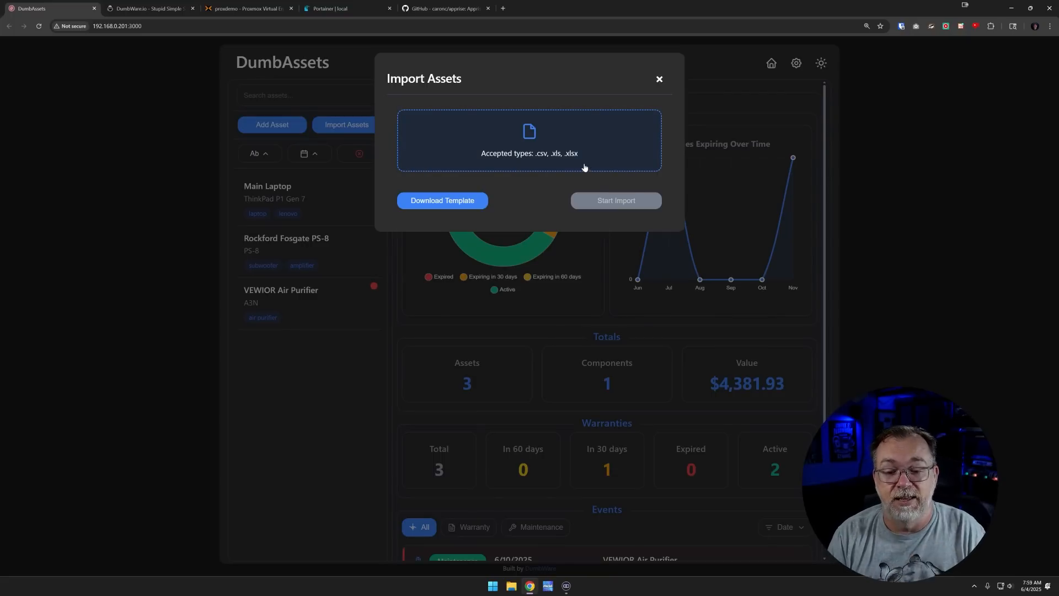
pyautogui.click(658, 80)
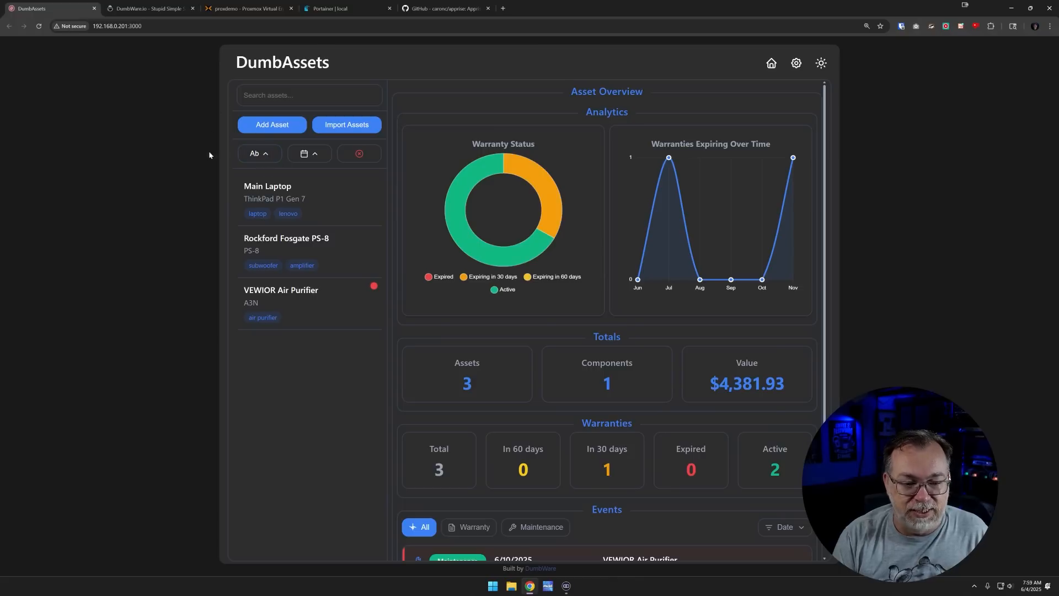
pyautogui.click(254, 155)
pyautogui.click(253, 155)
pyautogui.click(253, 155)
pyautogui.click(254, 154)
pyautogui.click(254, 154)
pyautogui.click(254, 155)
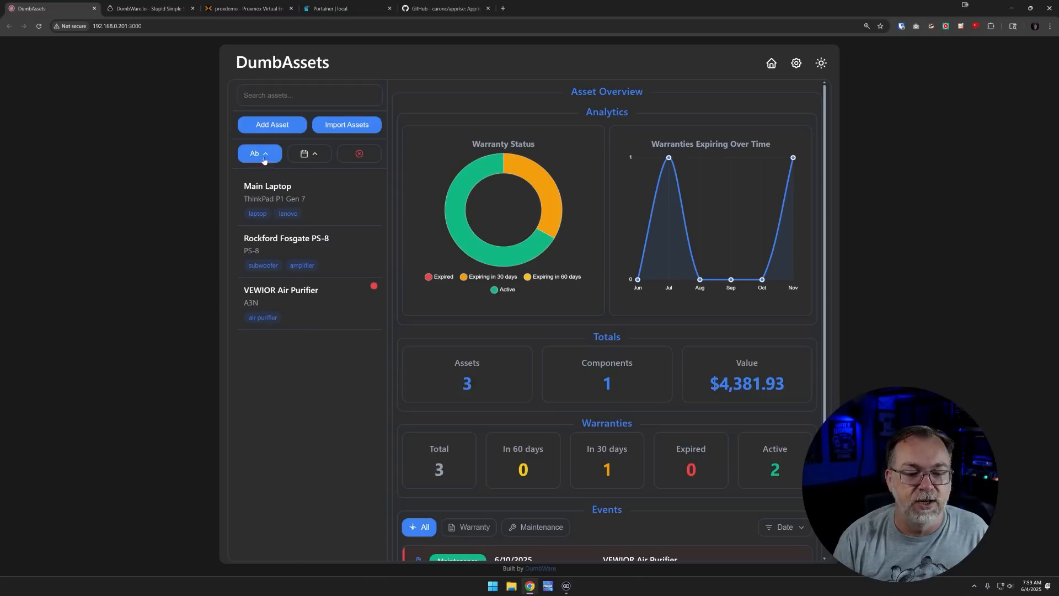
pyautogui.click(316, 159)
pyautogui.click(316, 159)
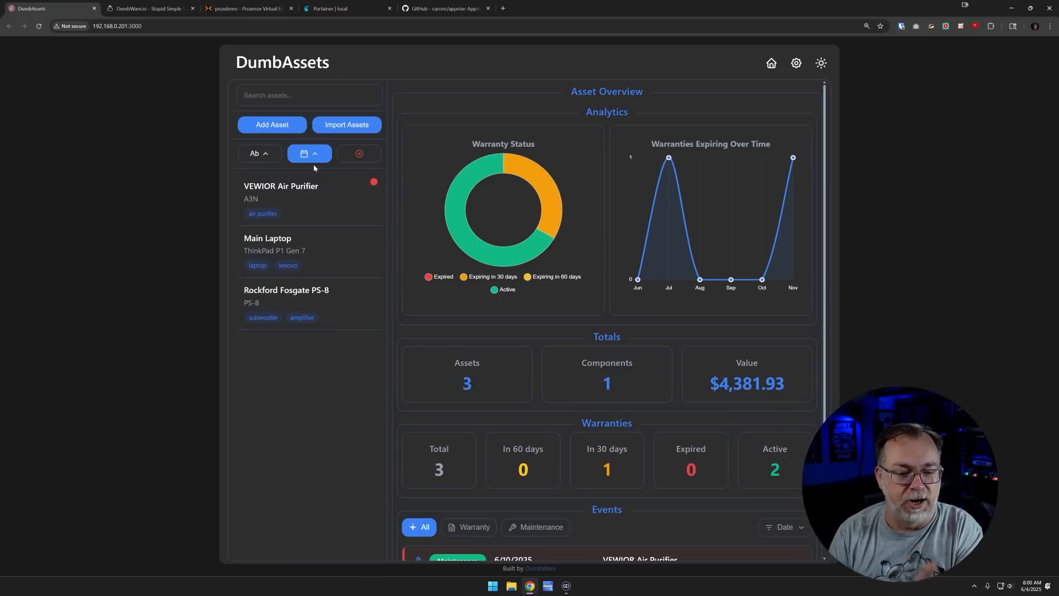
pyautogui.click(360, 159)
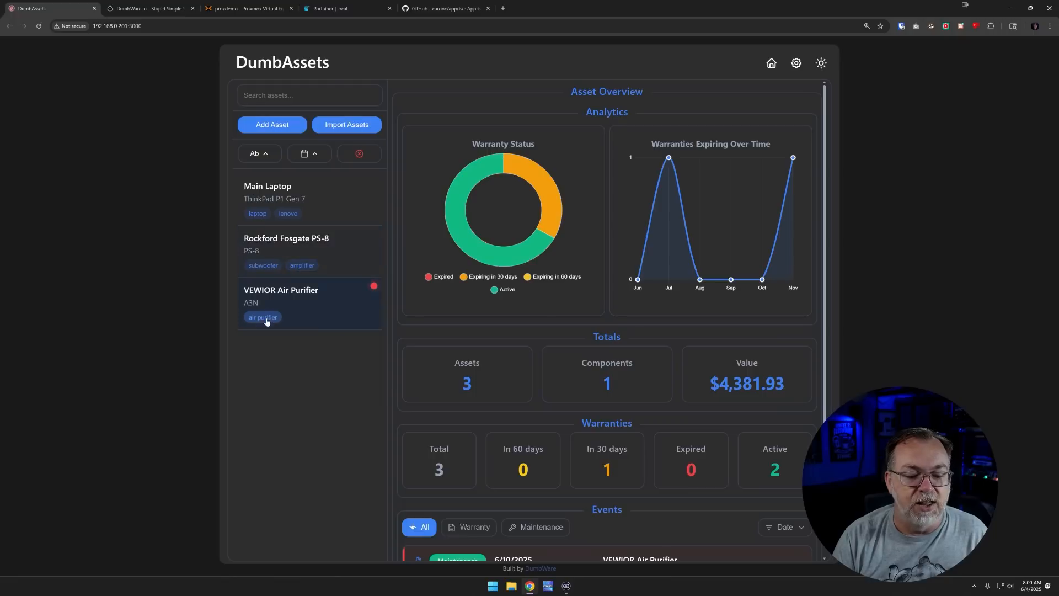
# Check the Main Laptop's warranty expiry 11/9/2025, then open the Rockford Fosgate PS-8 asset
pyautogui.click(283, 190)
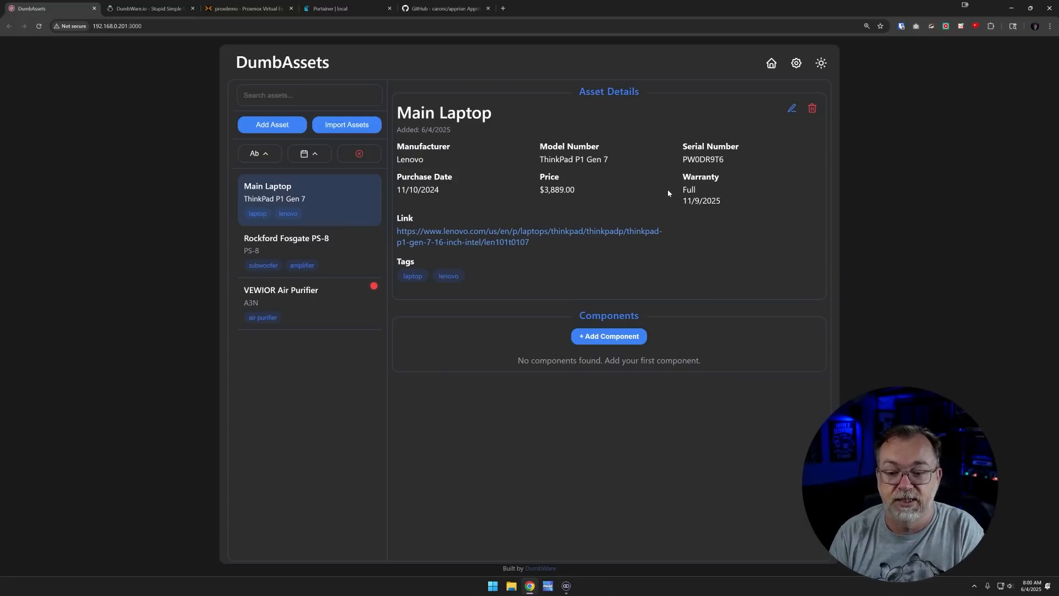
pyautogui.moveTo(685, 192); pyautogui.dragTo(704, 191)
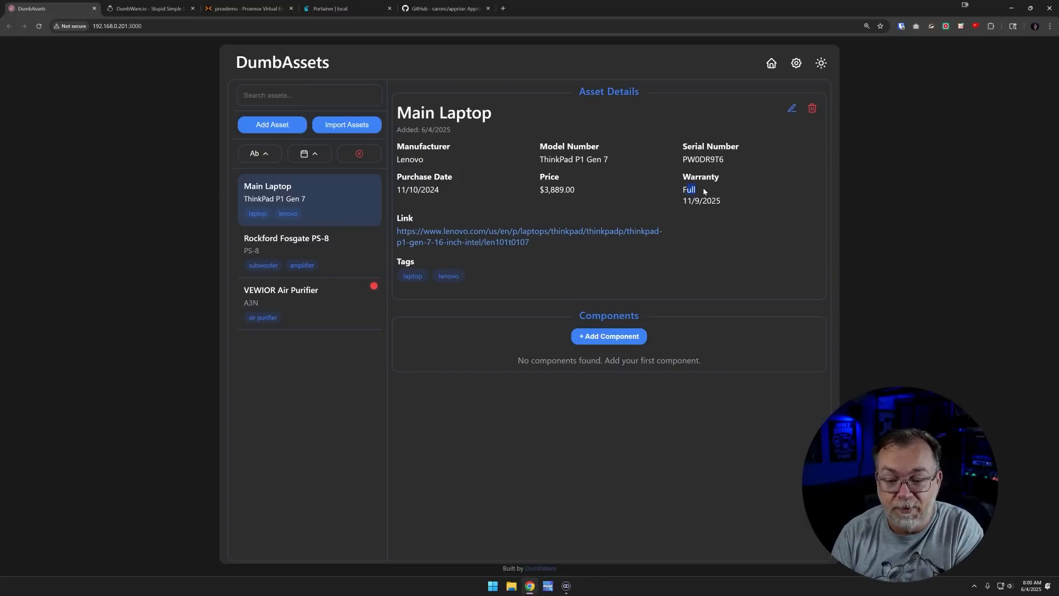
pyautogui.tripleClick(693, 199)
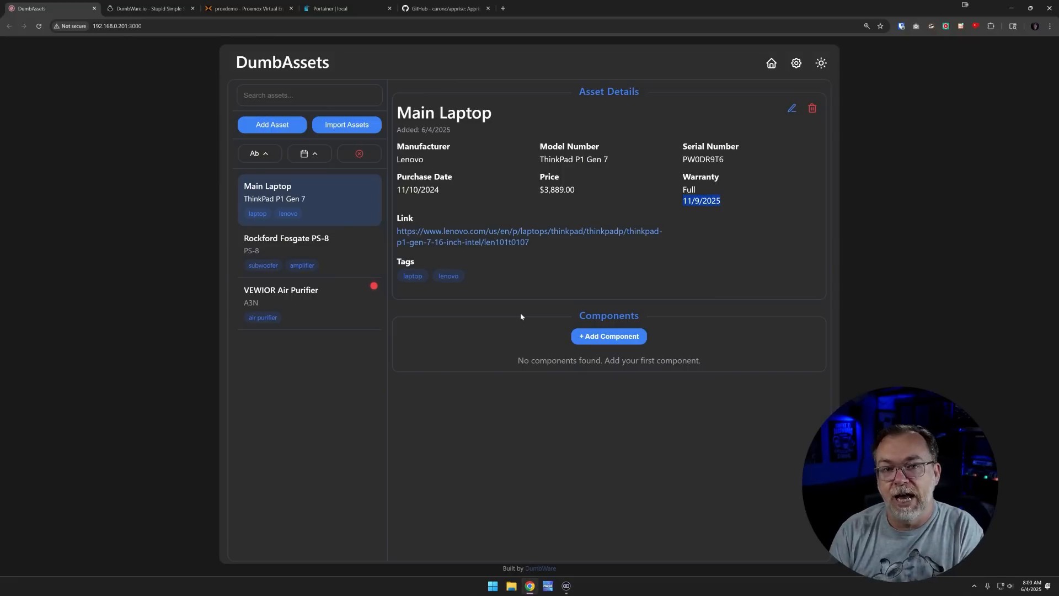
pyautogui.click(330, 248)
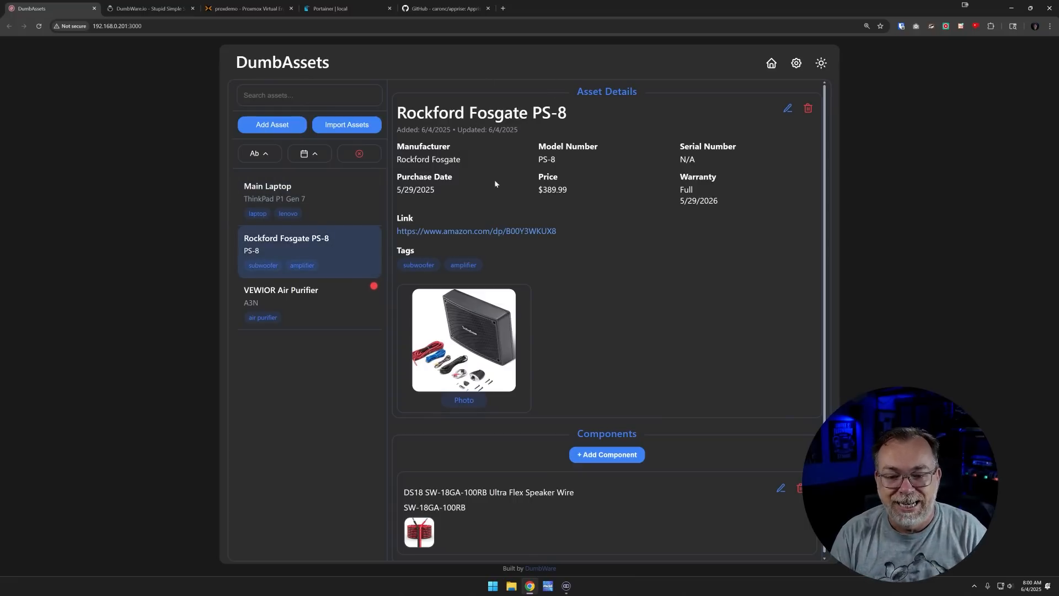
# View the speaker photo full size, then open the DS18 speaker wire component
pyautogui.click(493, 341)
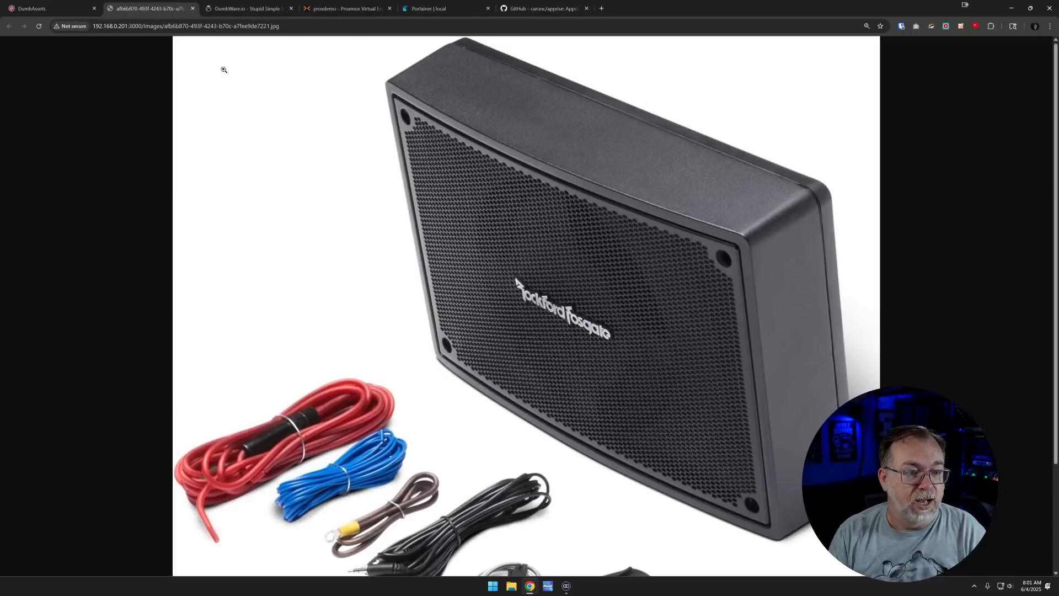
pyautogui.middleClick(159, 15)
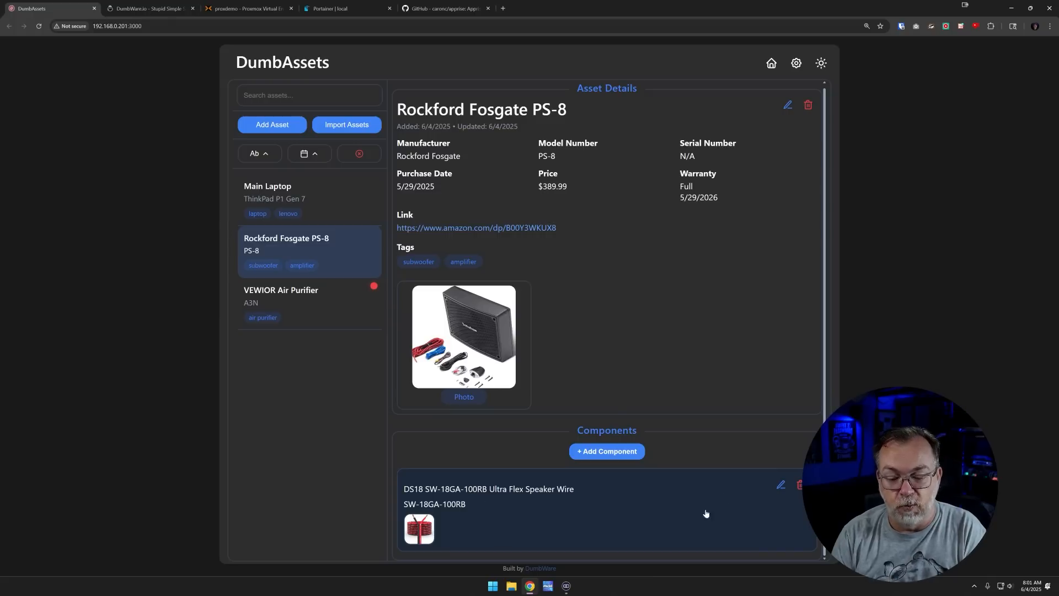
pyautogui.click(503, 494)
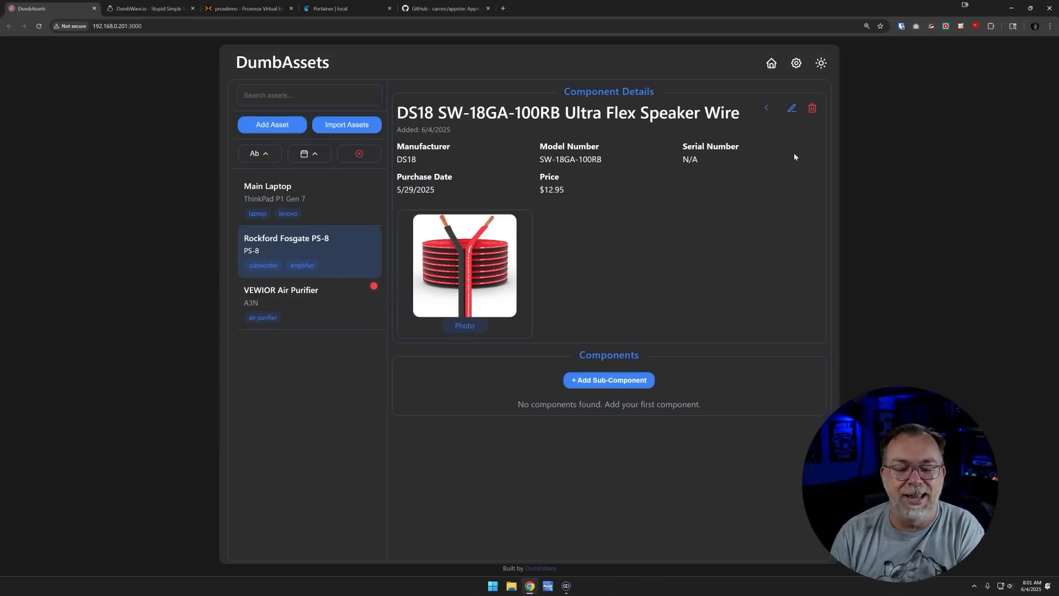
# Open and close the component editor unchanged, then open the VEWIOR Air Purifier
pyautogui.click(791, 110)
pyautogui.click(765, 188)
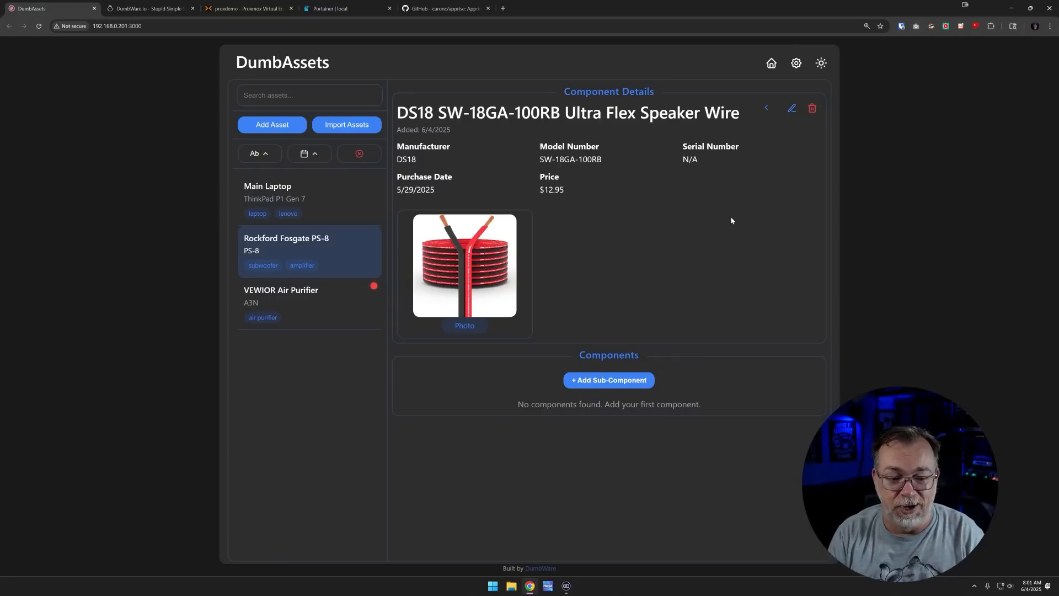
pyautogui.click(301, 297)
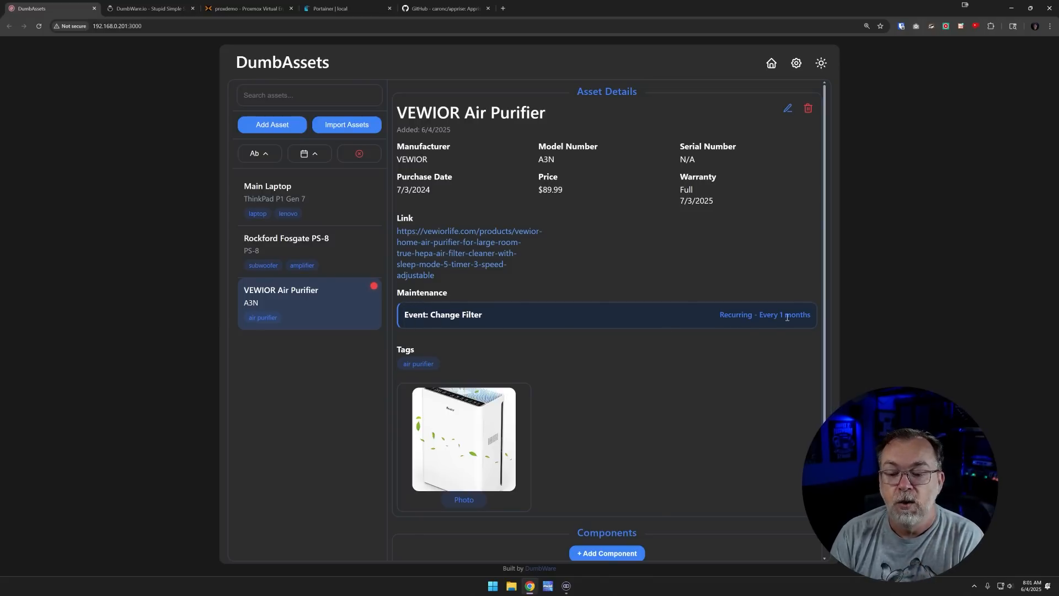
pyautogui.scroll(-1, 681, 321)
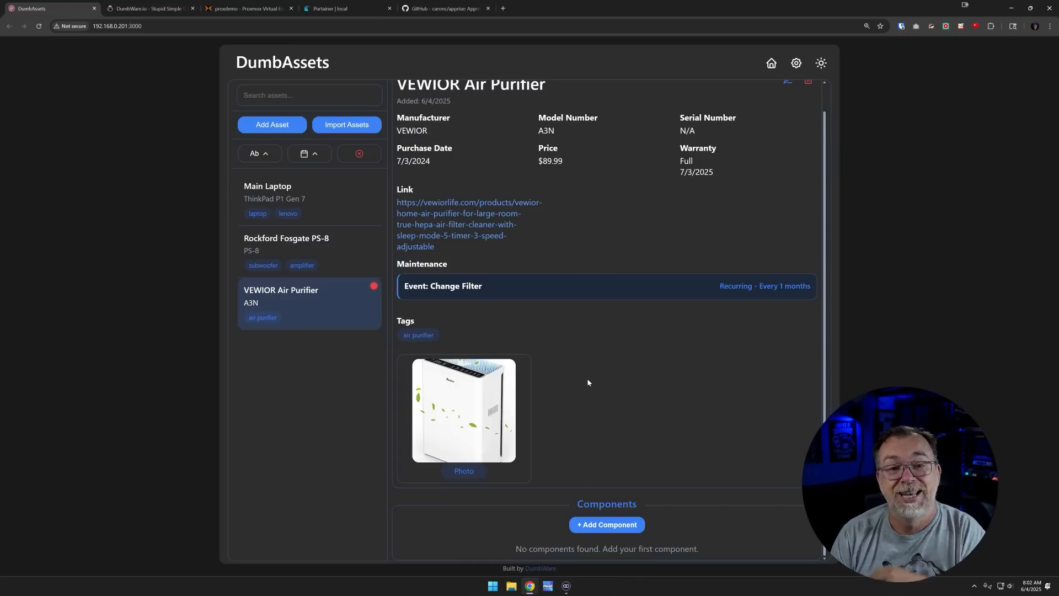
pyautogui.scroll(1, 608, 352)
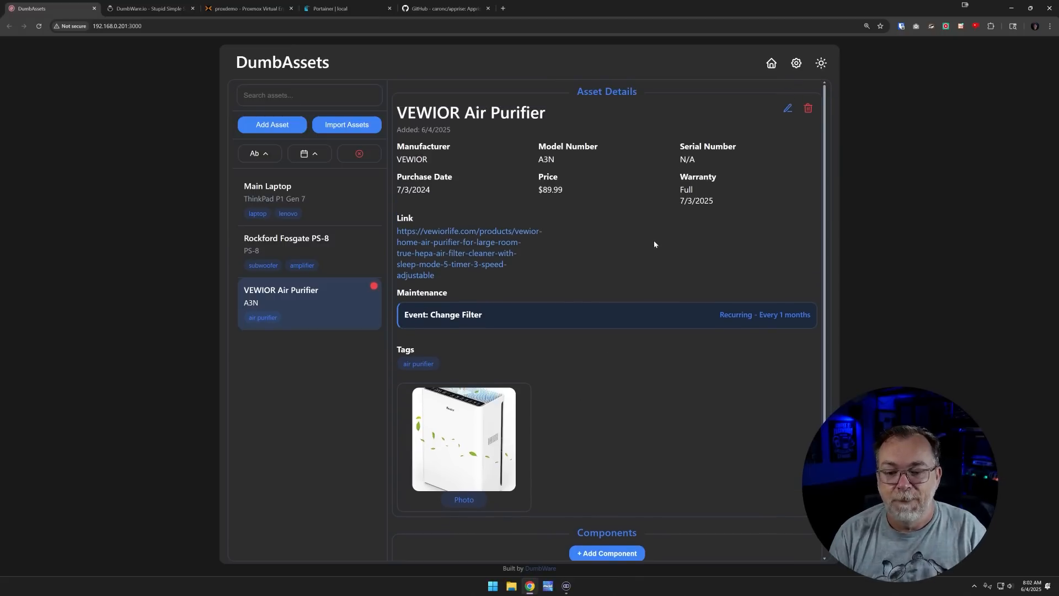
pyautogui.click(788, 108)
pyautogui.click(726, 171)
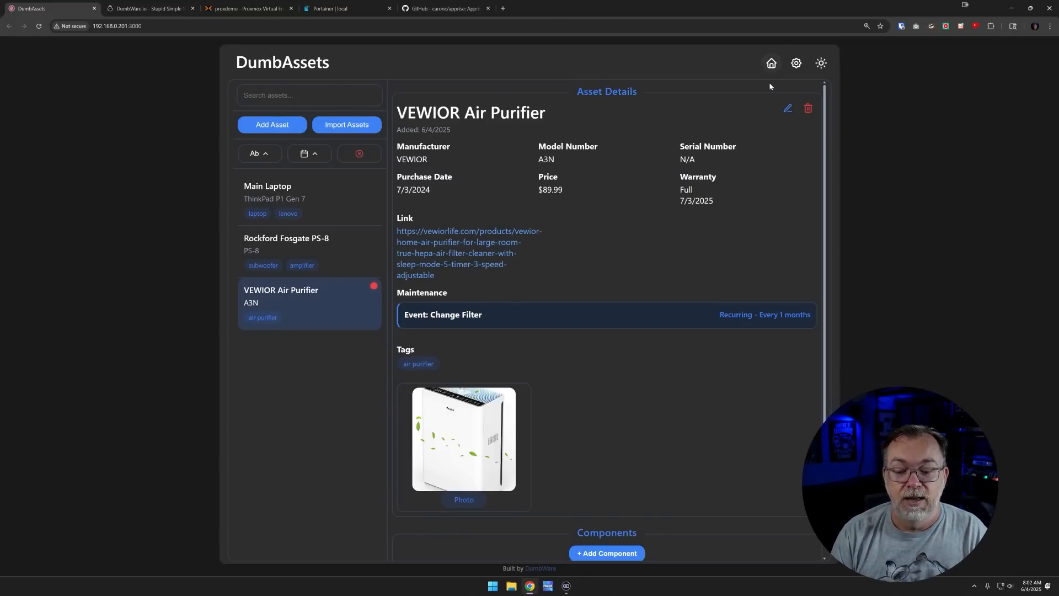
pyautogui.scroll(-1, 777, 127)
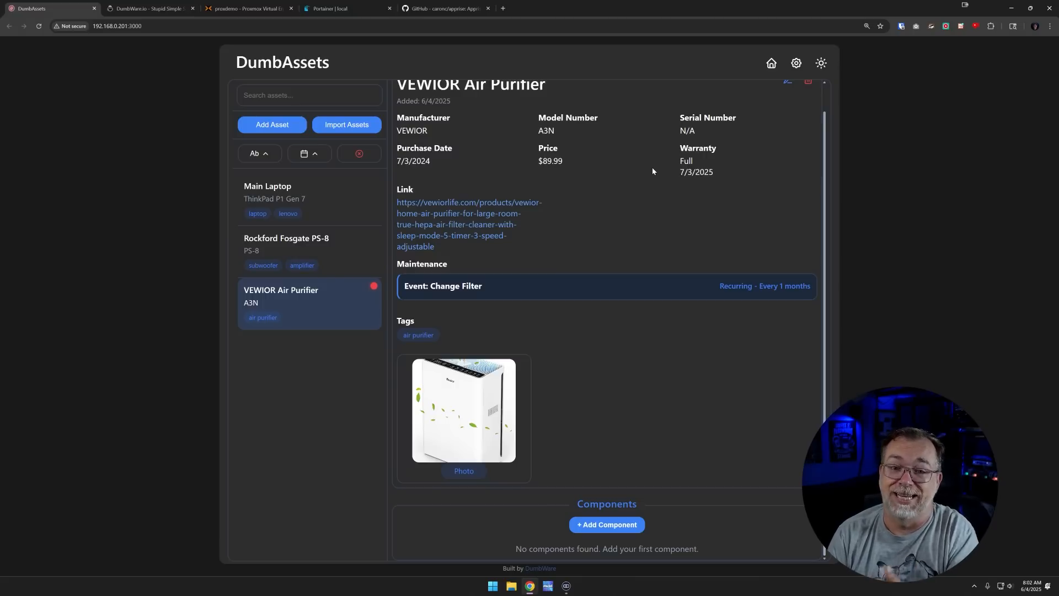
# Enable Maintenance notifications in Settings, save, then send test notifications
pyautogui.click(798, 64)
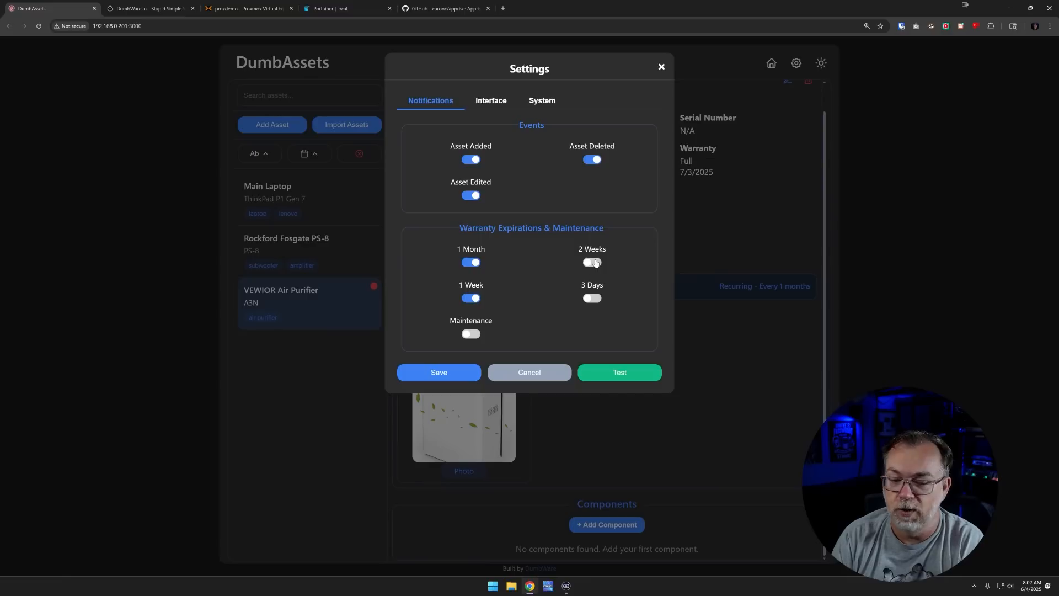
pyautogui.click(472, 334)
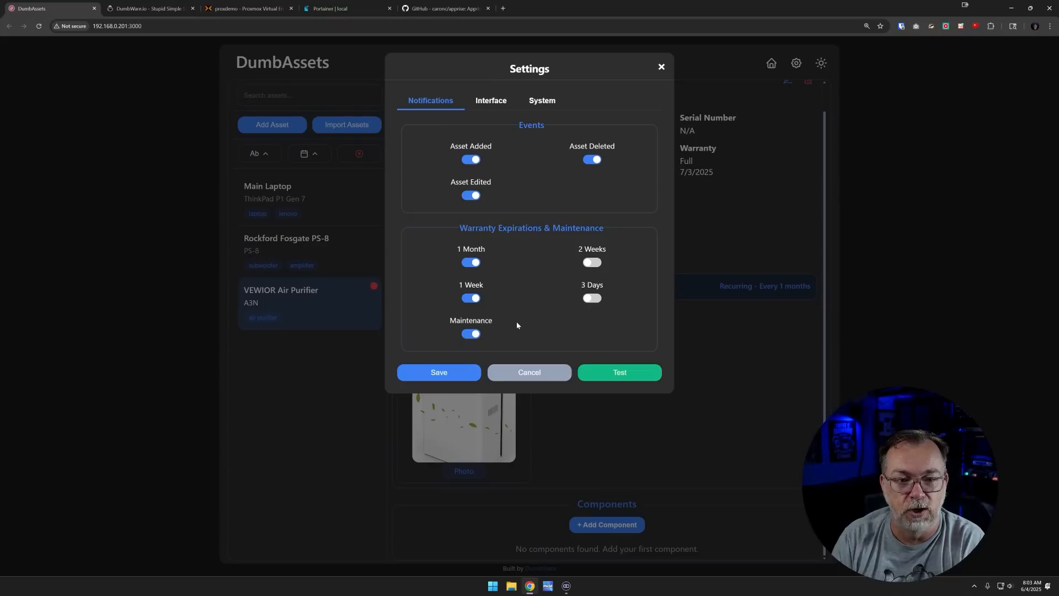
pyautogui.click(461, 375)
pyautogui.click(796, 63)
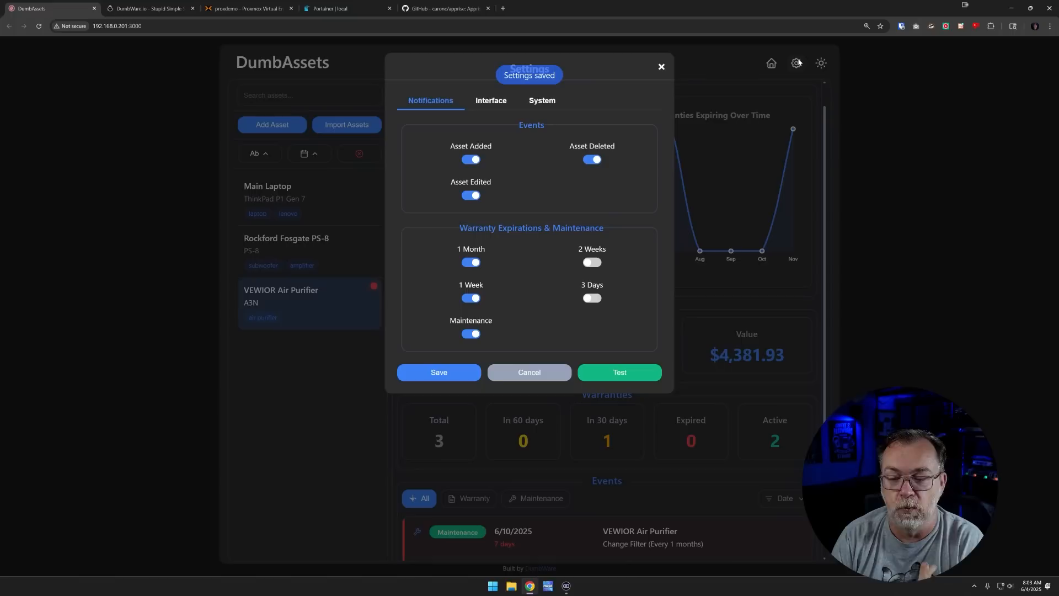
pyautogui.click(620, 373)
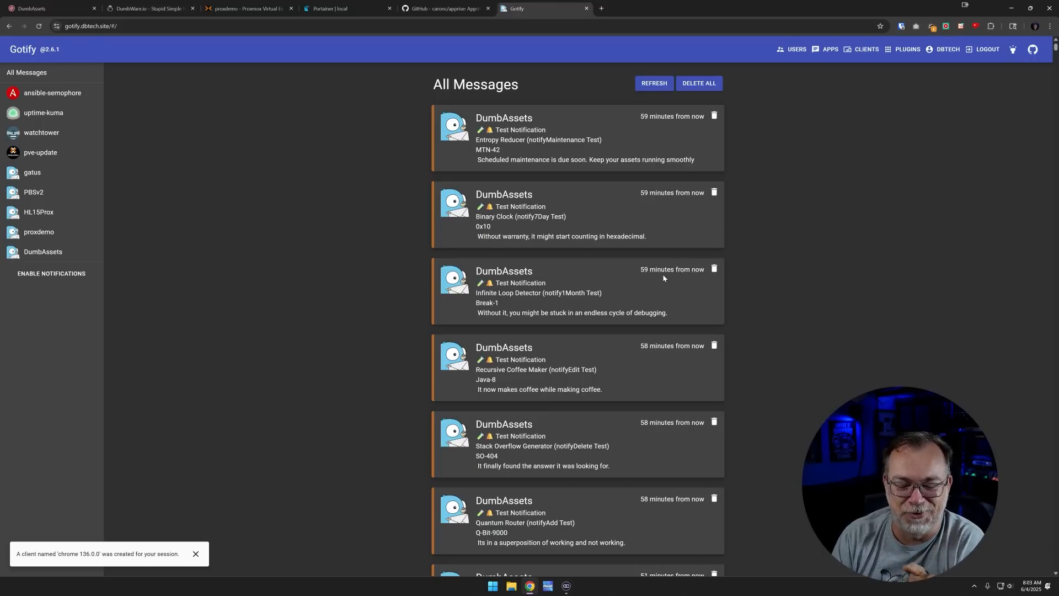
# Scroll through Gotify's All Messages to check the six DumbAssets test notifications
pyautogui.scroll(-2, 670, 291)
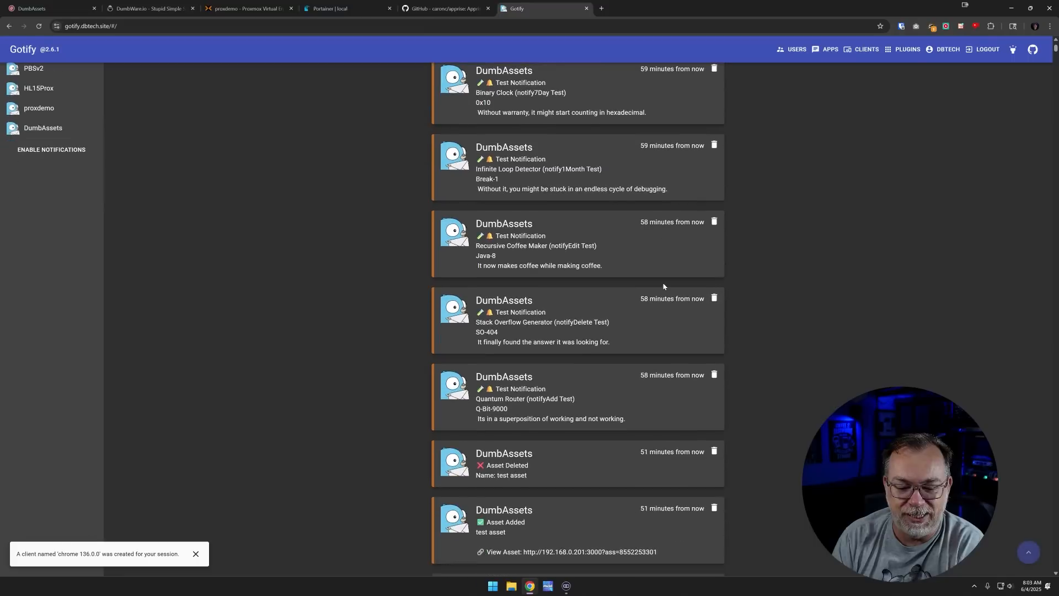
pyautogui.scroll(-1, 664, 286)
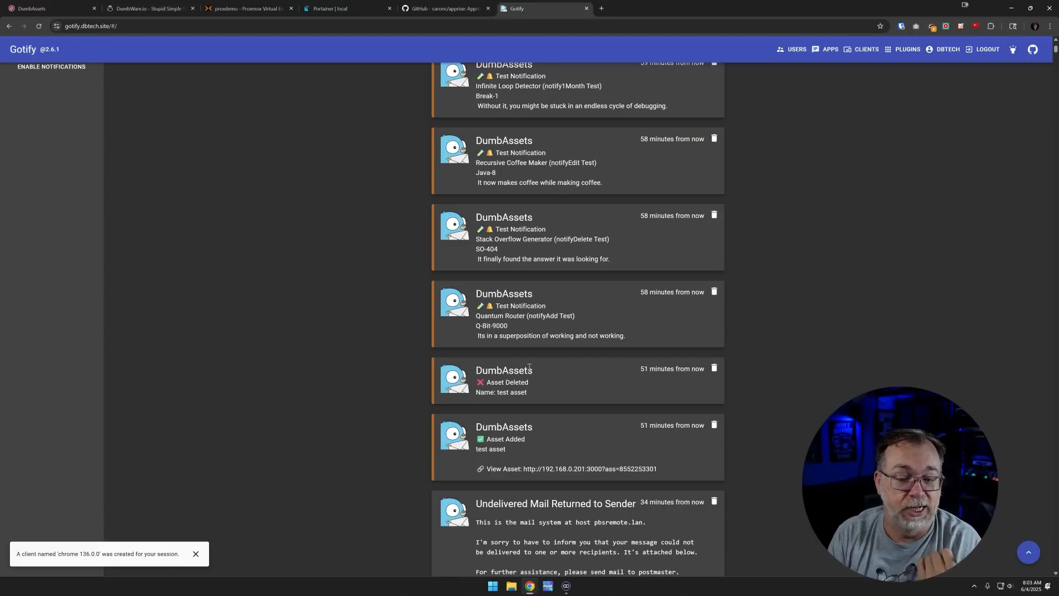
pyautogui.scroll(1, 530, 367)
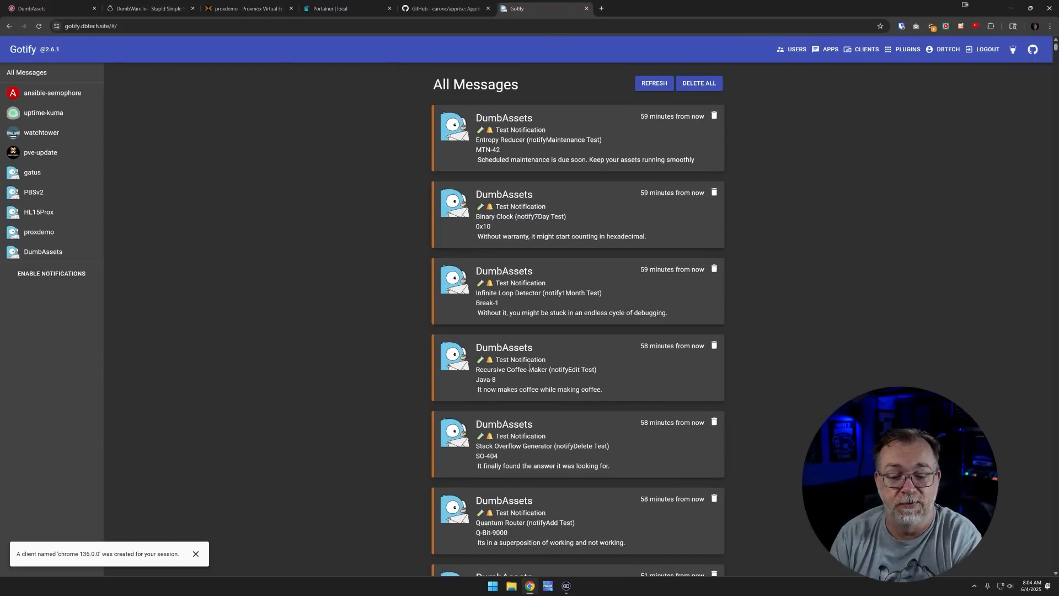
# Review the Interface and System settings tabs, then cancel Settings without saving
pyautogui.click(38, 8)
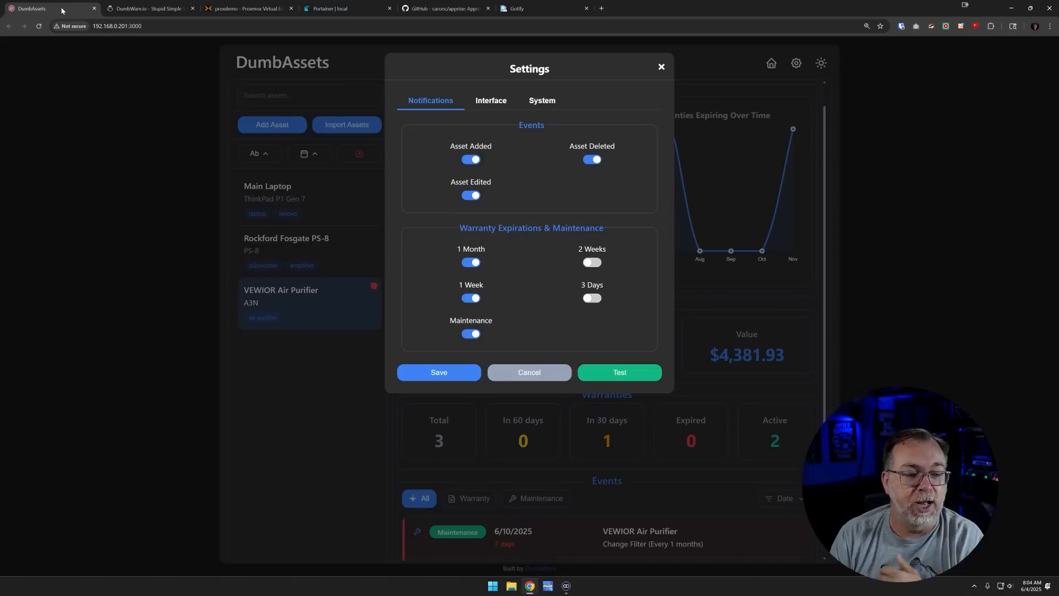
pyautogui.click(491, 104)
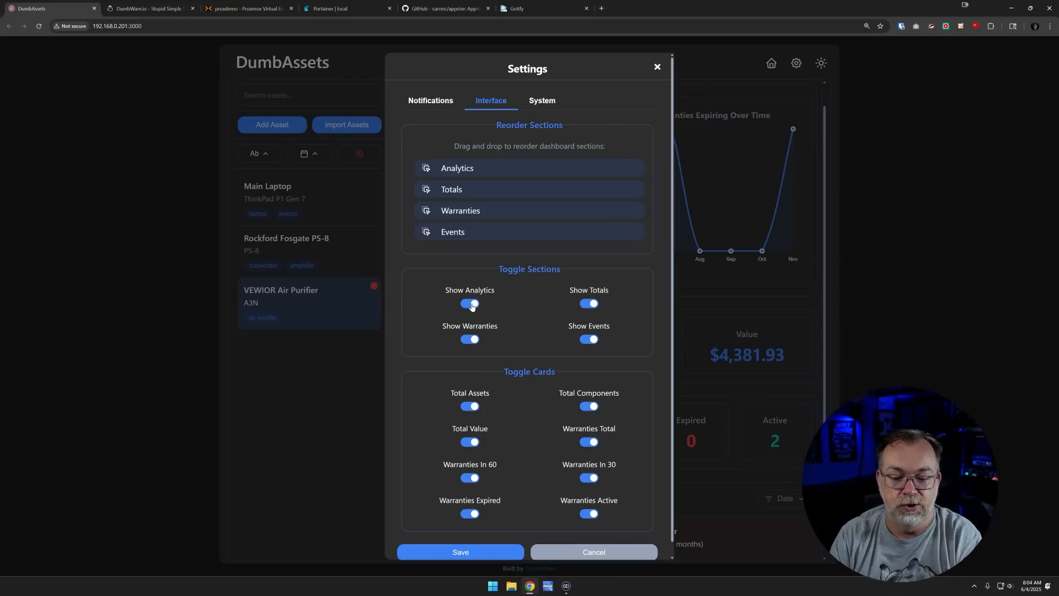
pyautogui.scroll(-1, 490, 360)
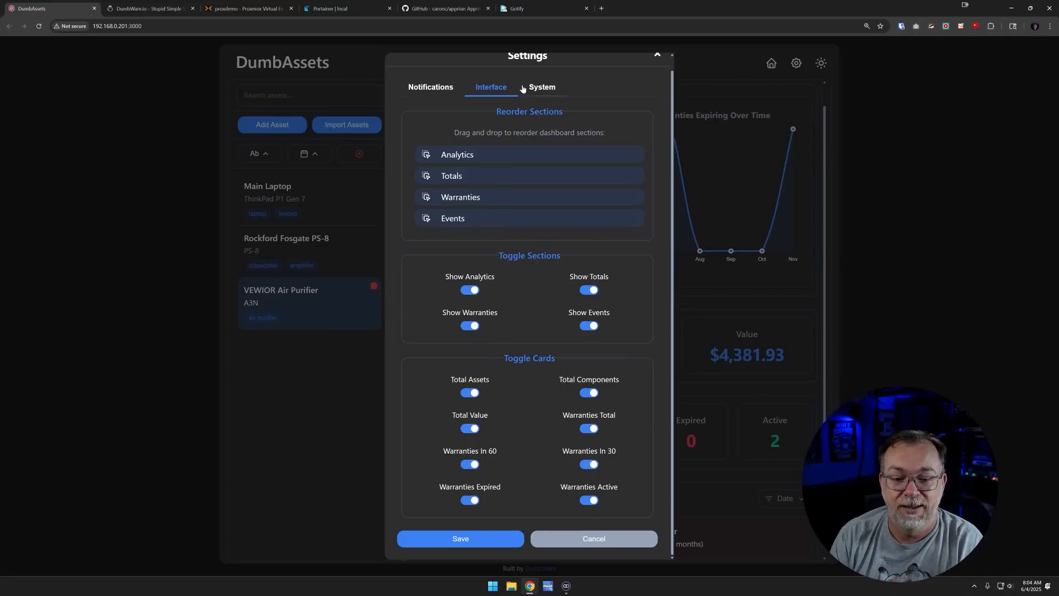
pyautogui.click(540, 93)
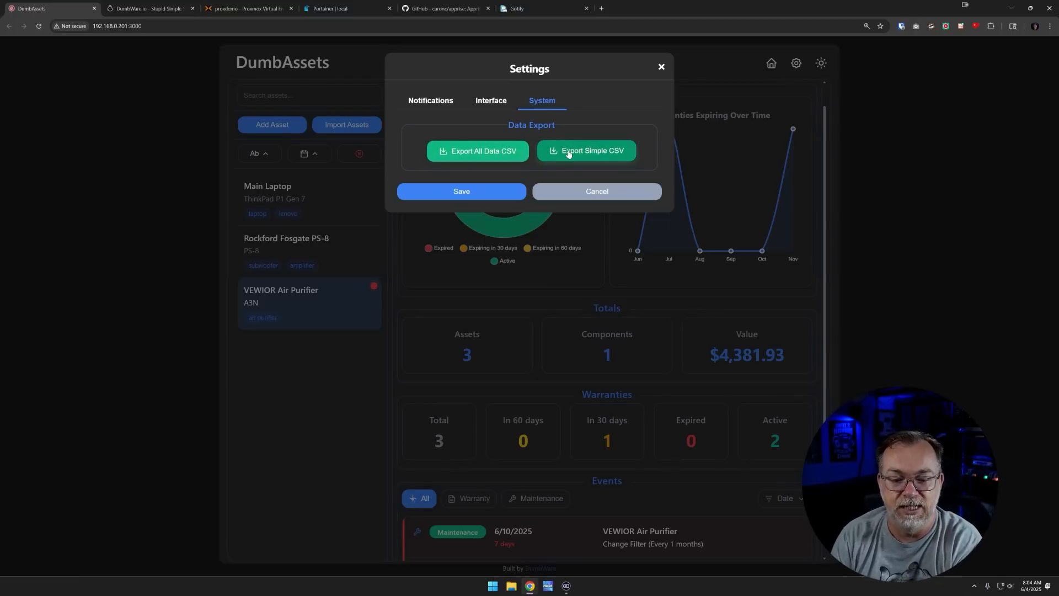
pyautogui.click(585, 197)
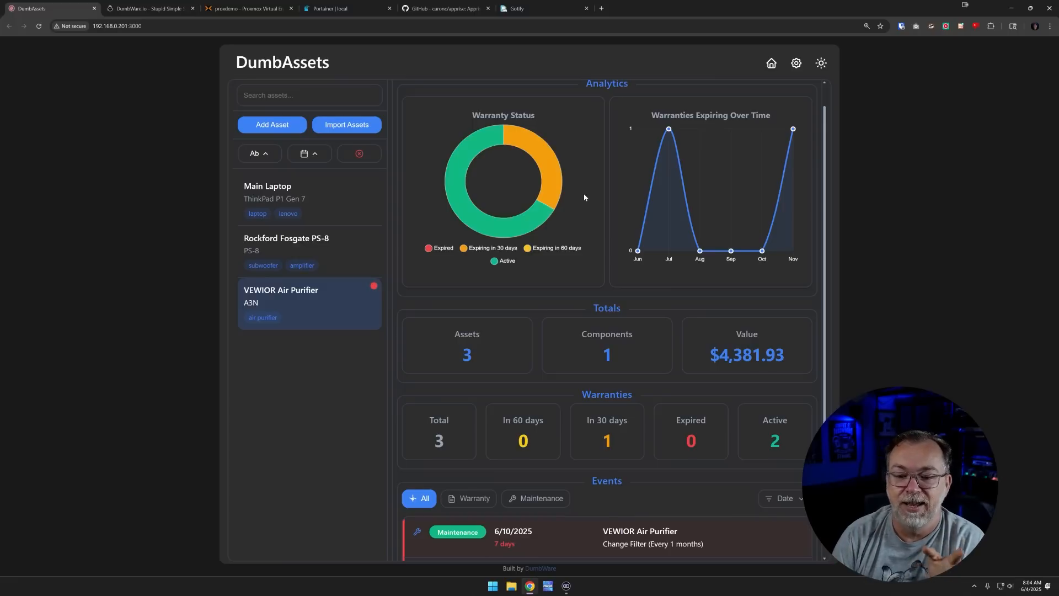
pyautogui.scroll(1, 585, 197)
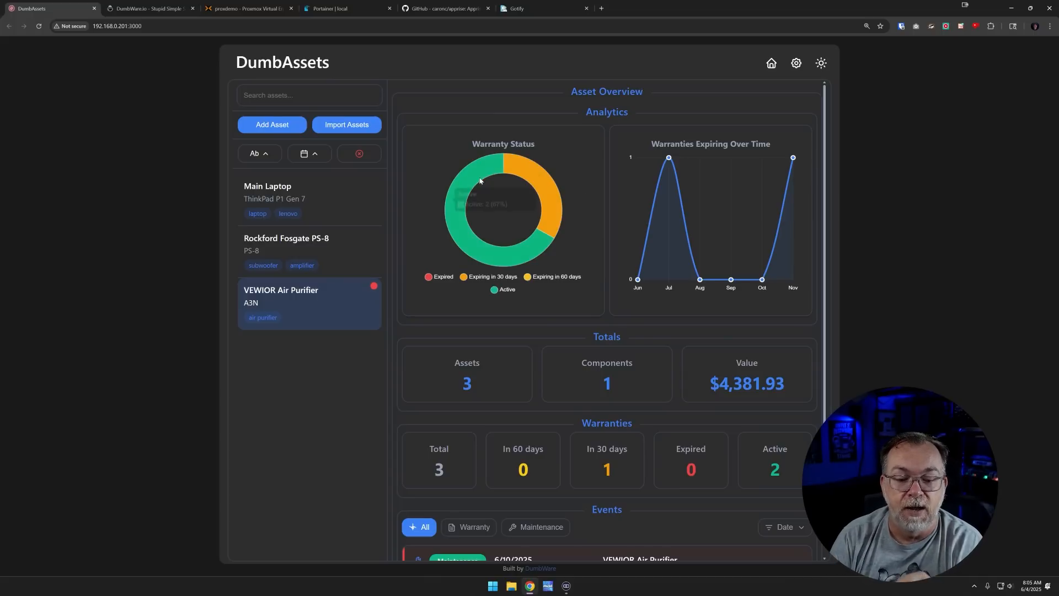
pyautogui.moveTo(460, 219)
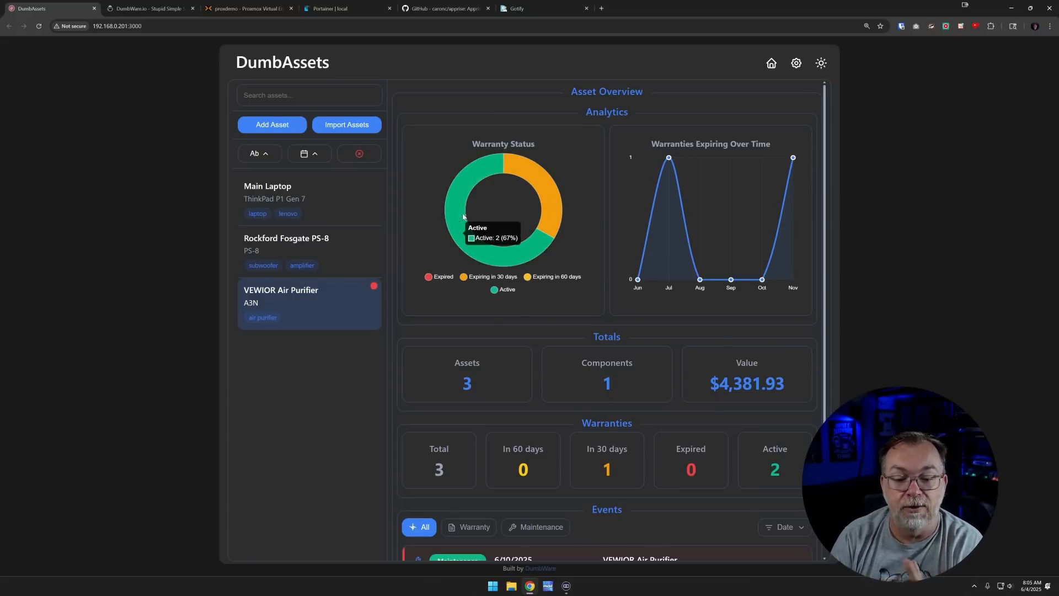
pyautogui.moveTo(548, 183)
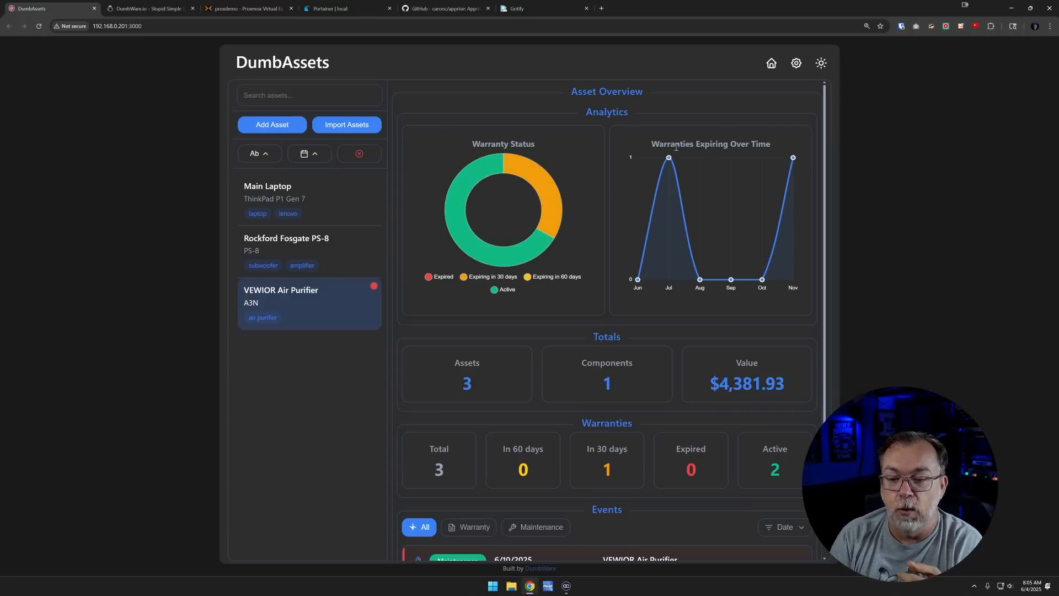
pyautogui.moveTo(669, 159)
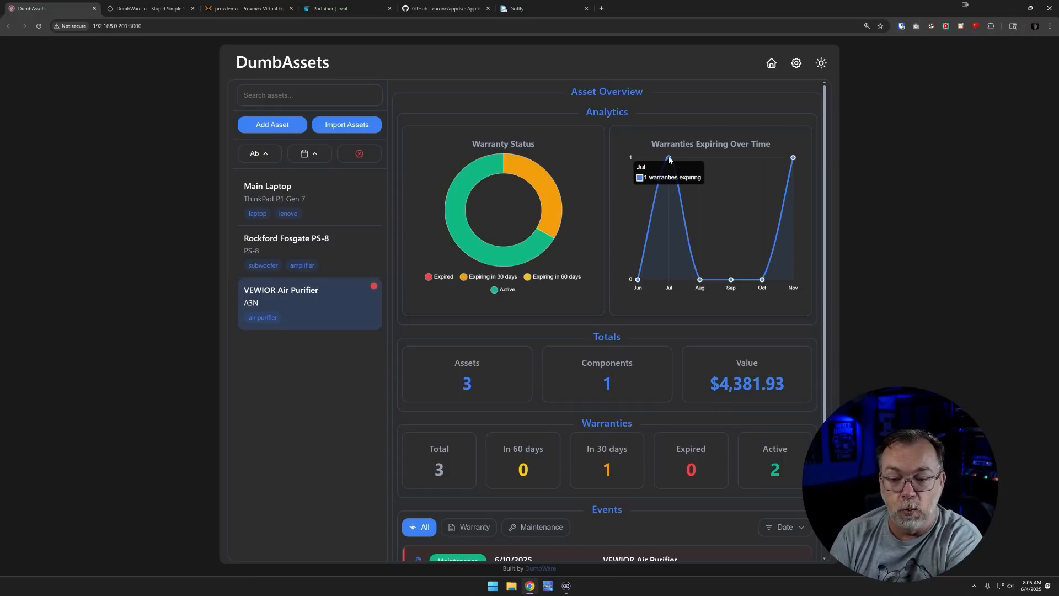
pyautogui.moveTo(793, 160)
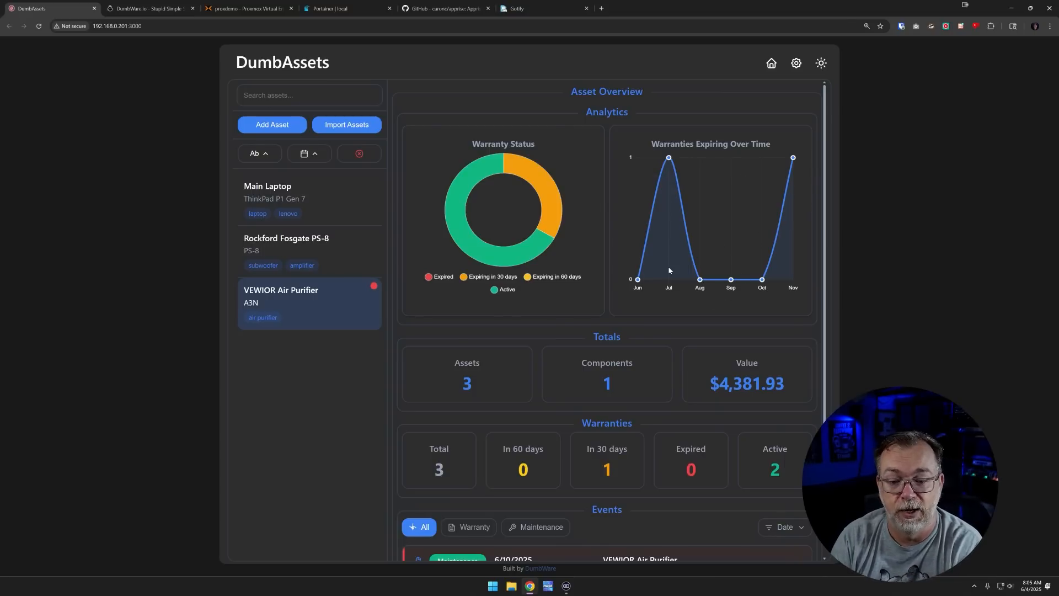
pyautogui.scroll(-2, 672, 225)
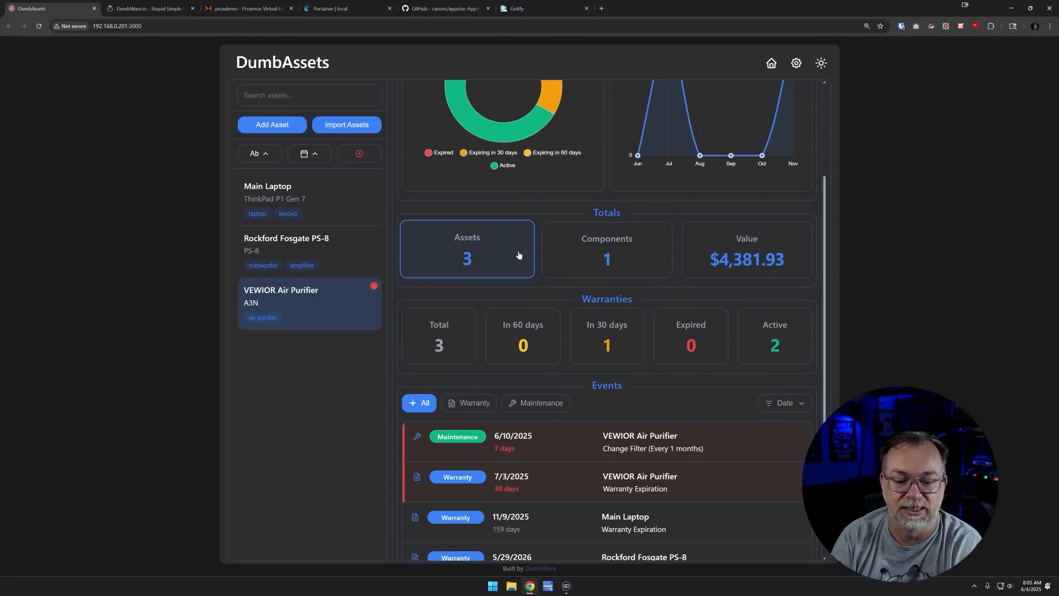
# Filter the dashboard to assets with components, then clear the filter
pyautogui.click(577, 251)
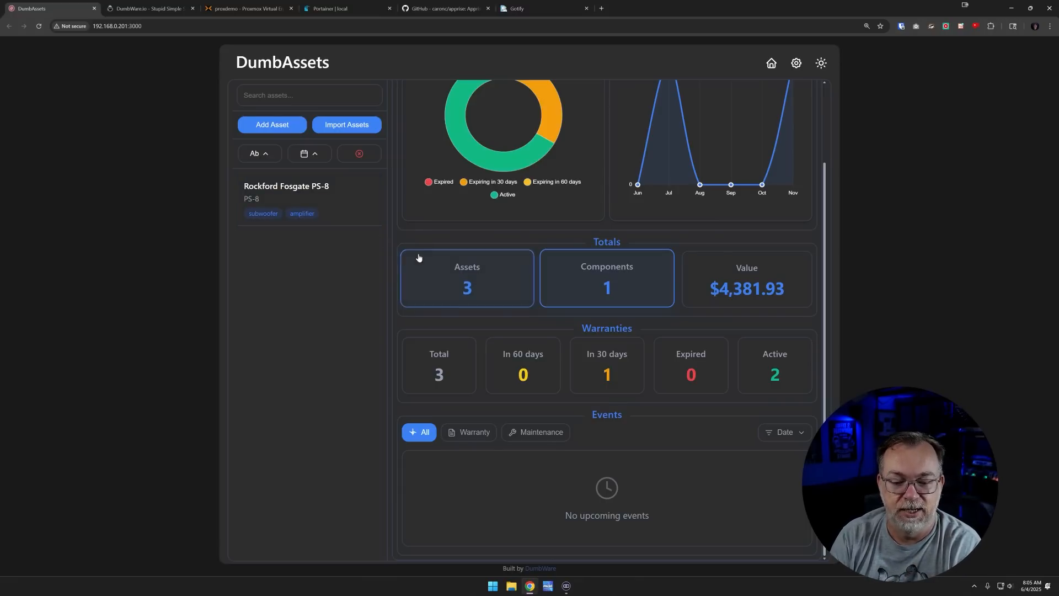
pyautogui.click(360, 155)
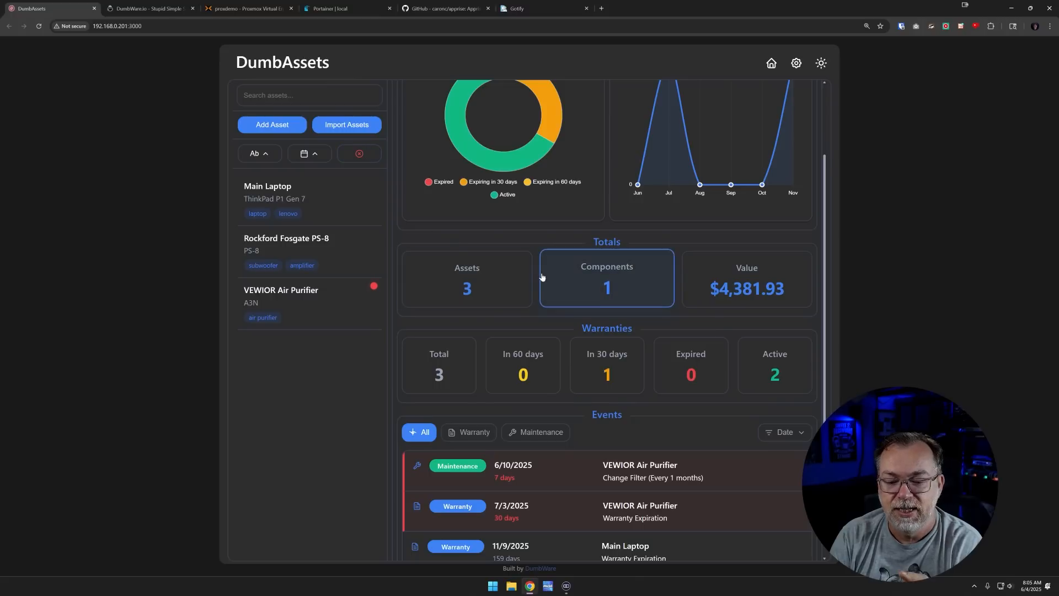
pyautogui.scroll(-1, 546, 278)
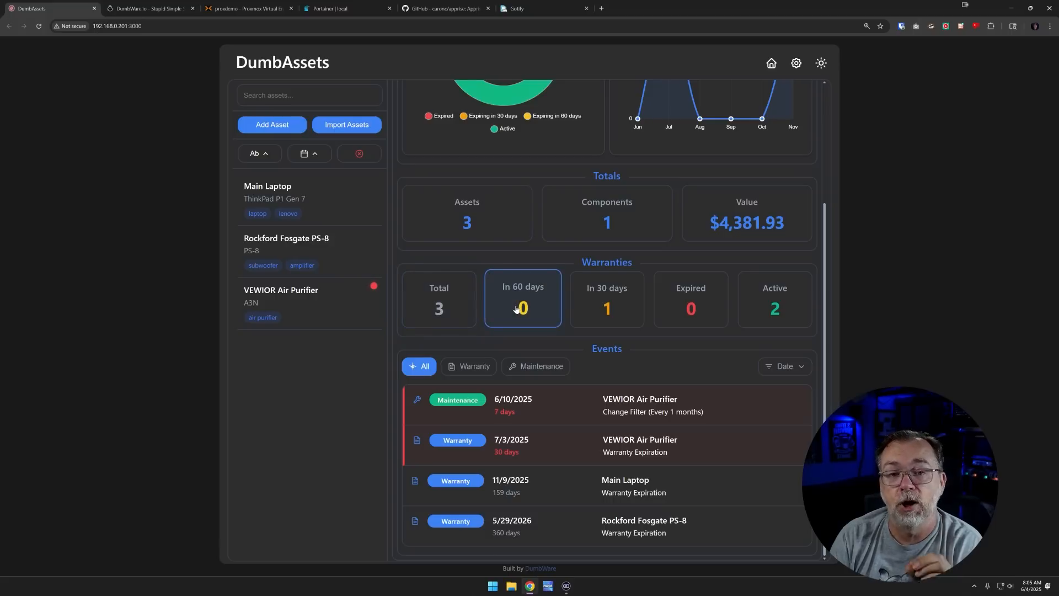
# Filter warranties by 30 days, 60 days, then all, listing only maintenance events
pyautogui.click(602, 307)
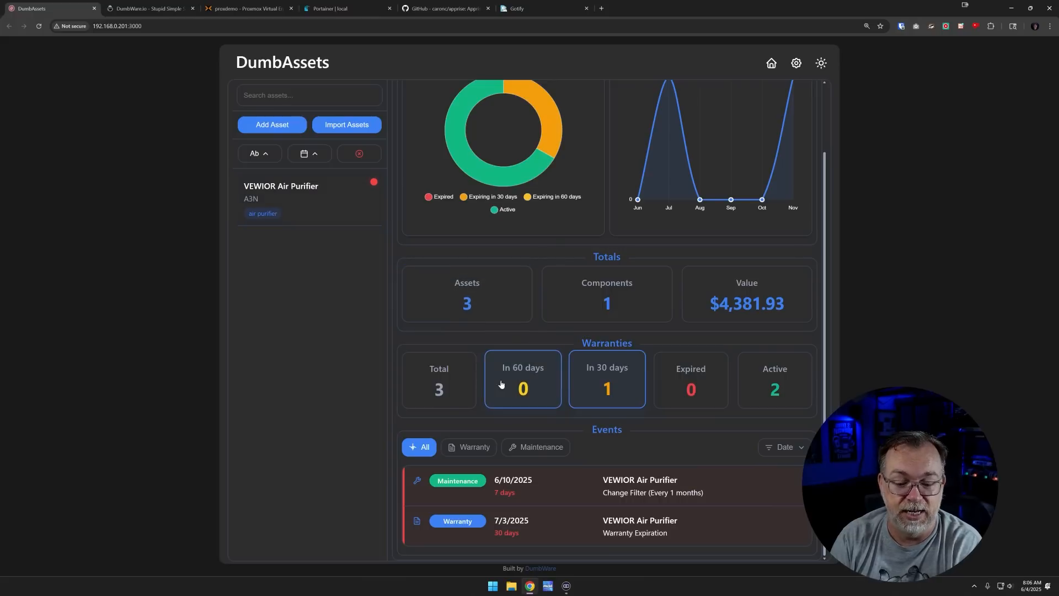
pyautogui.click(538, 384)
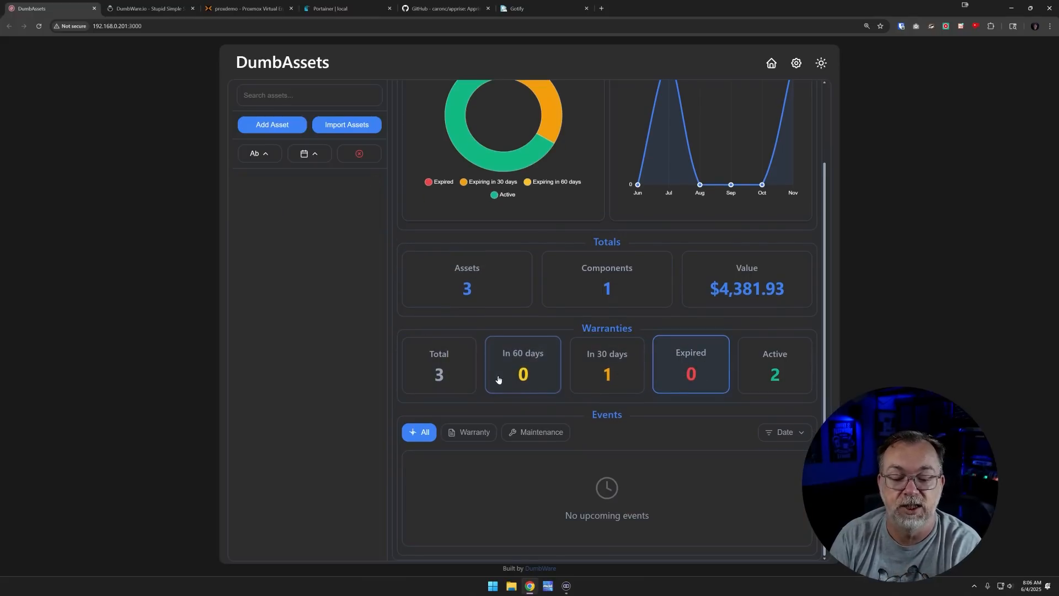
pyautogui.click(444, 368)
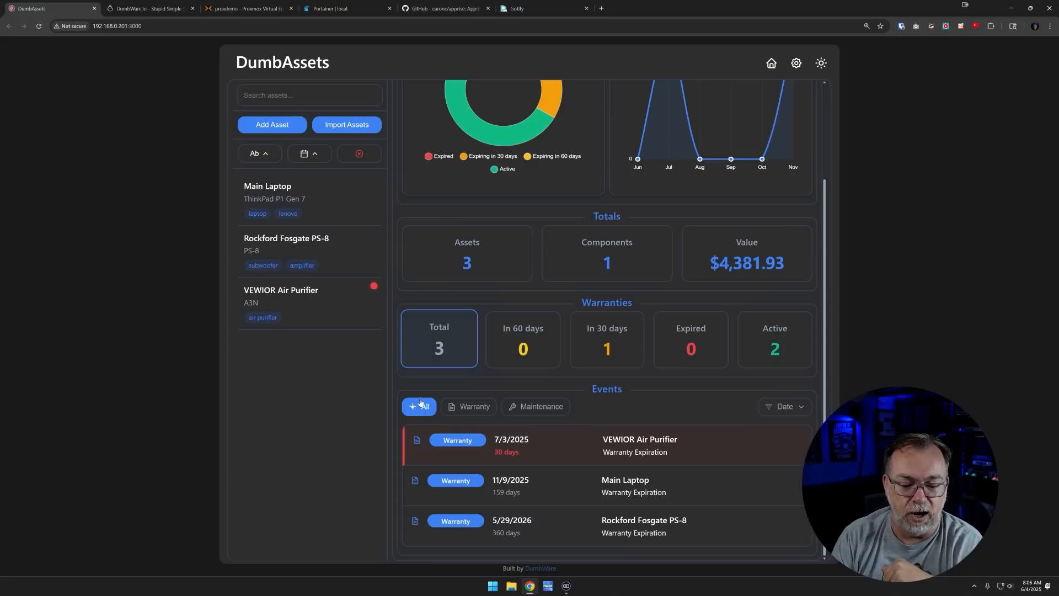
pyautogui.click(459, 408)
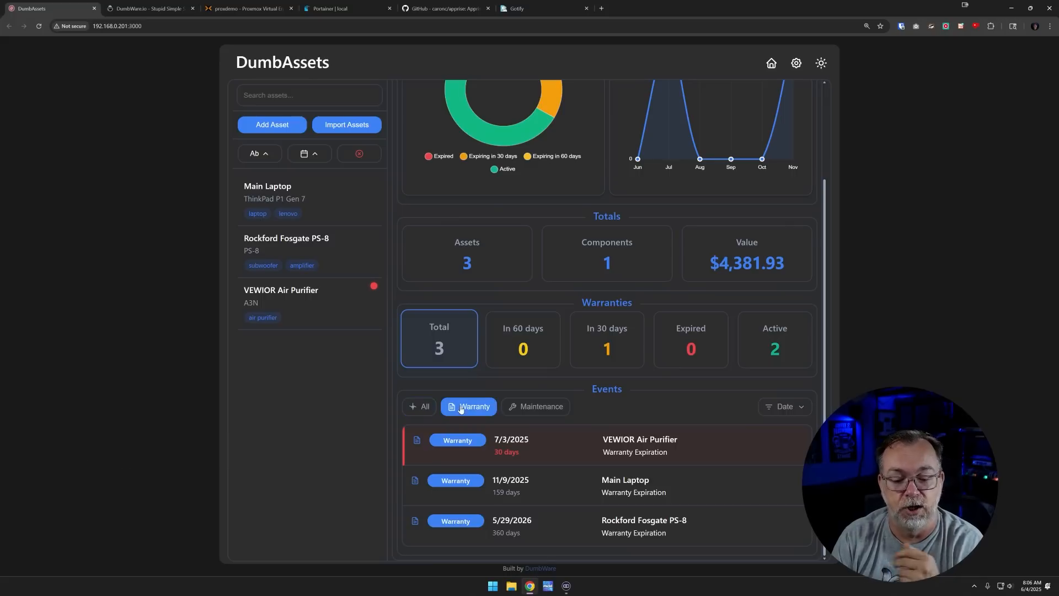
pyautogui.click(534, 406)
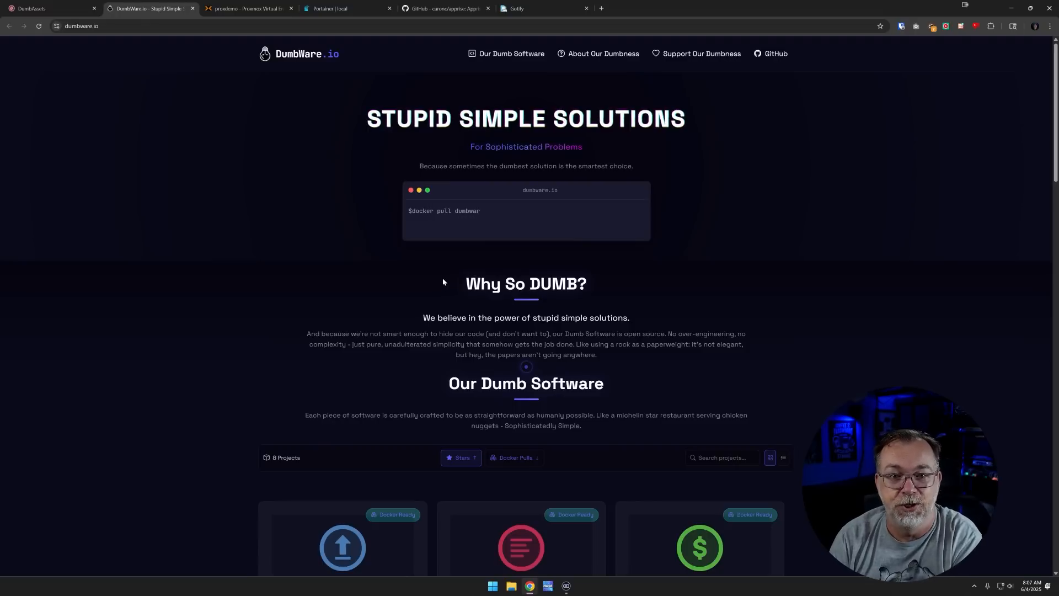
# Scroll DumbWare.io down to the DumbAssets card and open its GitHub repository in a new tab
pyautogui.scroll(-3, 442, 281)
pyautogui.scroll(-1, 442, 279)
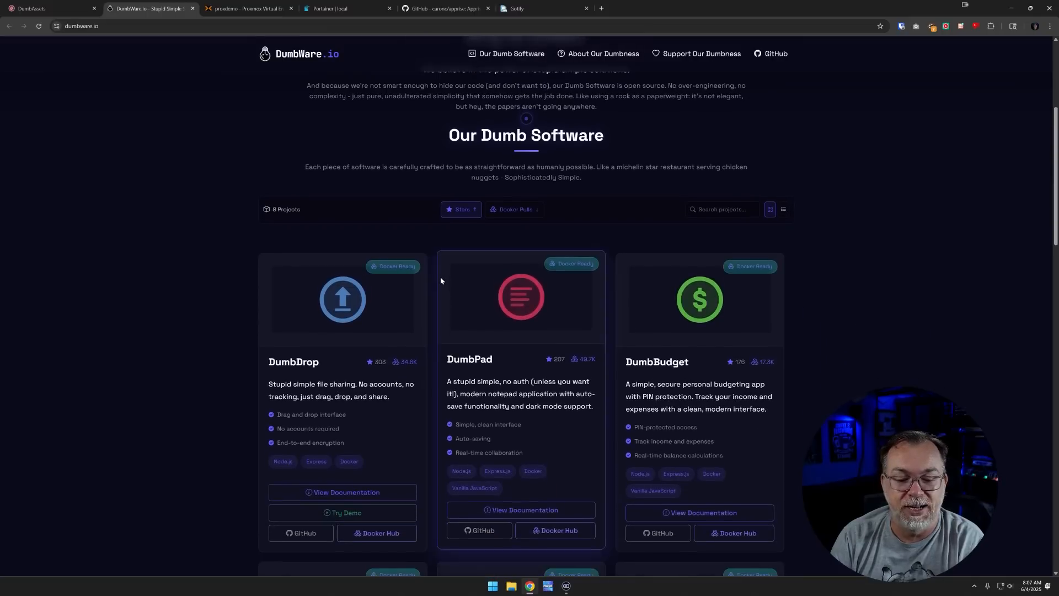
pyautogui.scroll(-3, 429, 284)
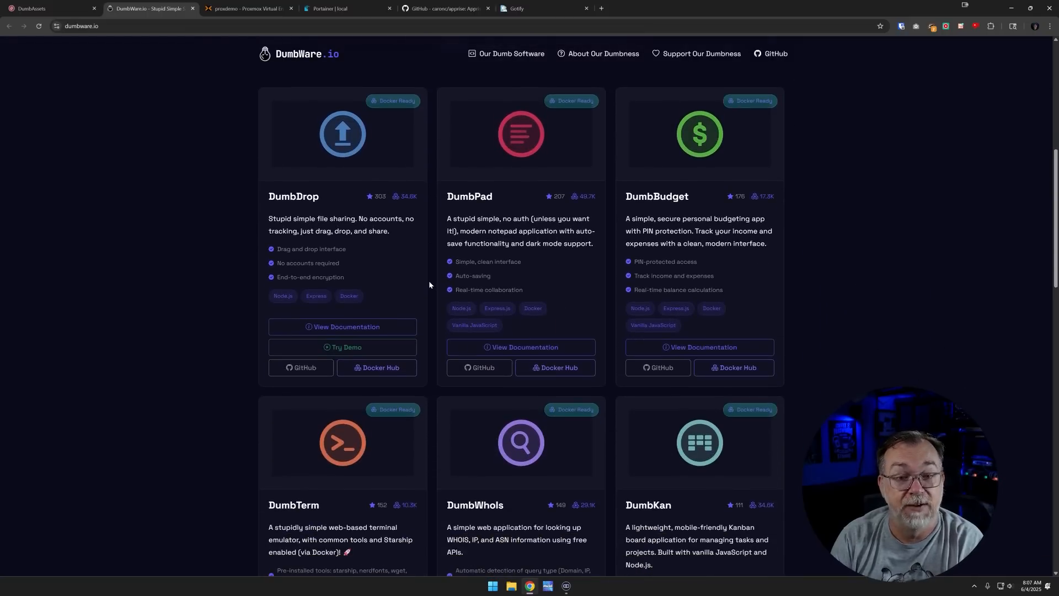
pyautogui.scroll(-5, 429, 280)
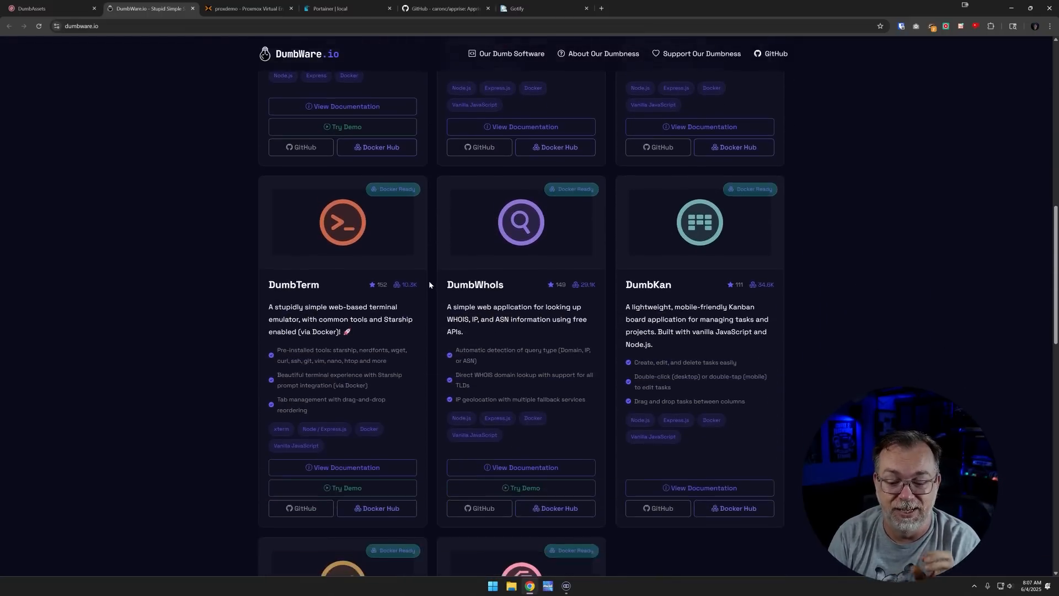
pyautogui.scroll(7, 430, 284)
pyautogui.scroll(-6, 429, 284)
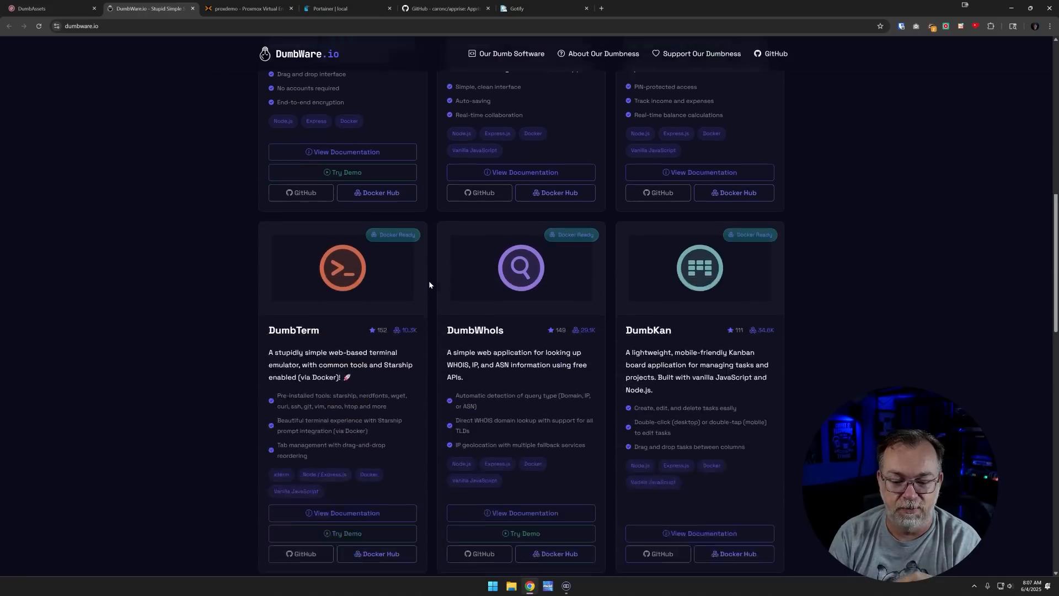
pyautogui.scroll(-5, 429, 284)
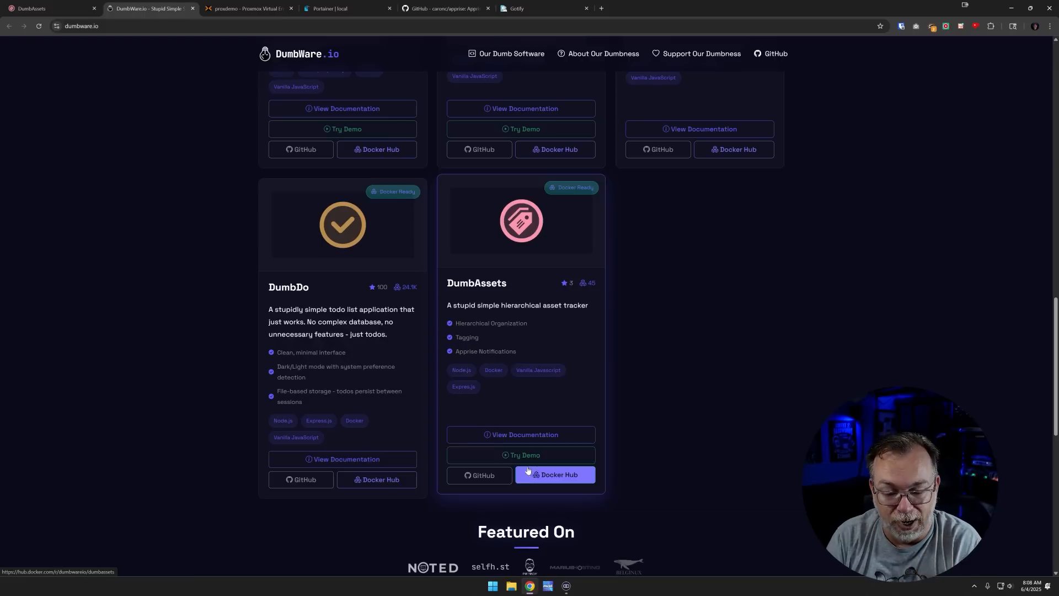
pyautogui.click(486, 481)
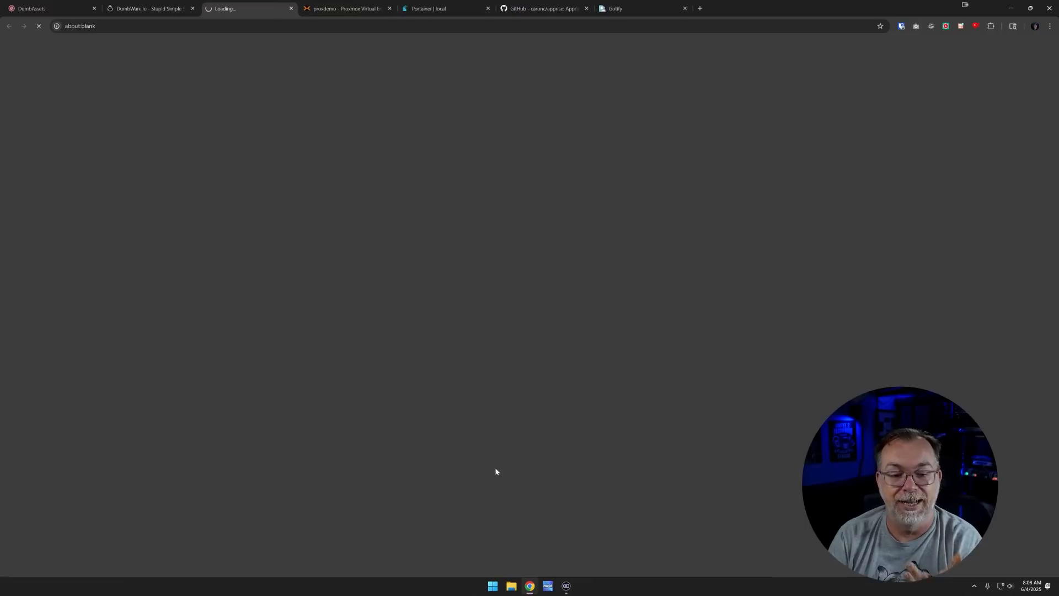
# Scroll the DumbAssets README past the Table of Contents to 'Option 2: Docker Compose'
pyautogui.scroll(-2, 403, 308)
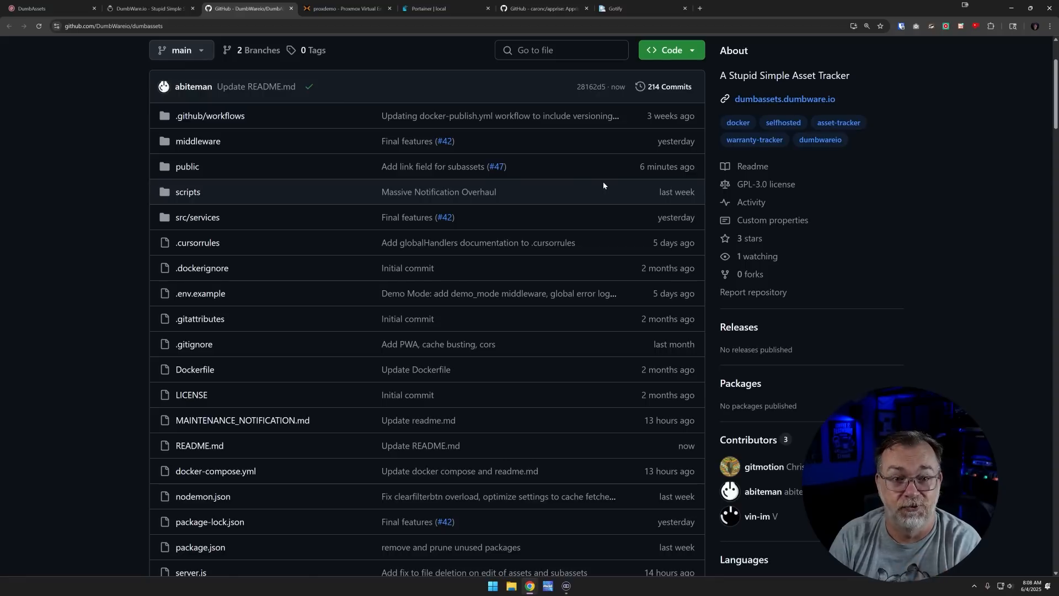
pyautogui.scroll(-1, 603, 186)
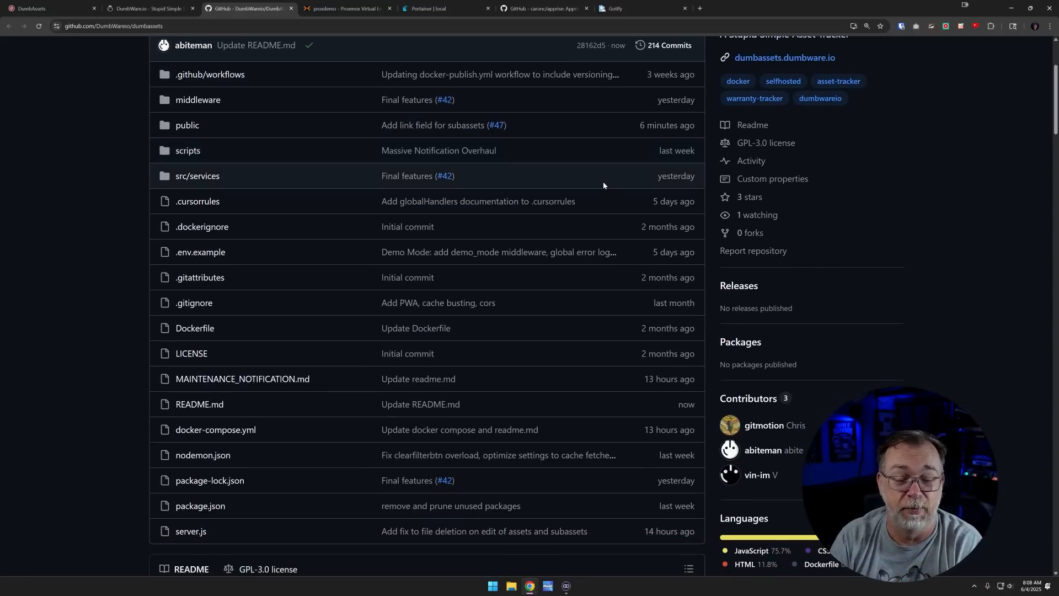
pyautogui.scroll(-7, 604, 183)
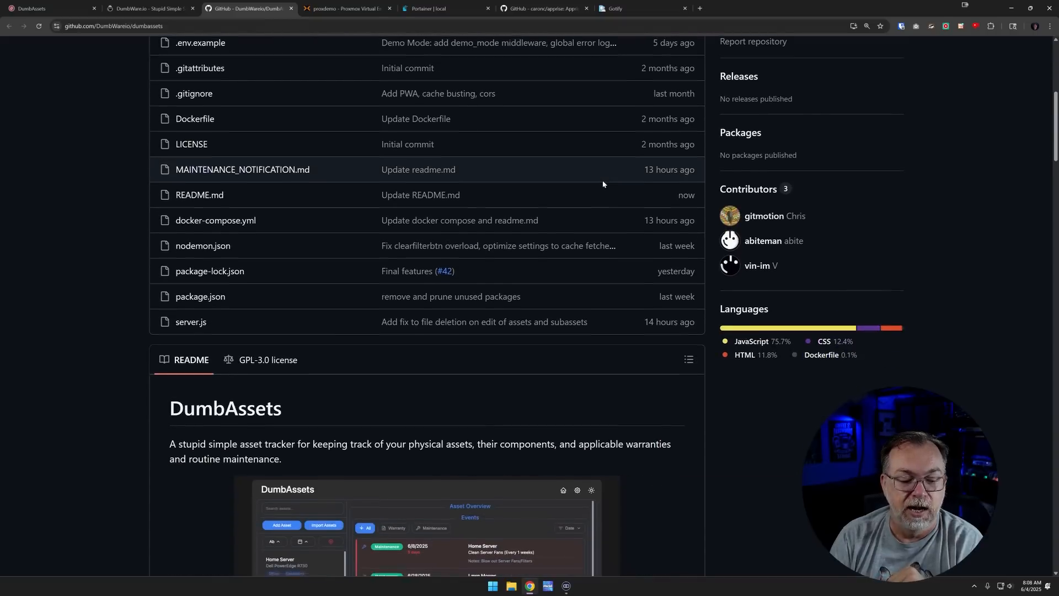
pyautogui.scroll(-2, 603, 184)
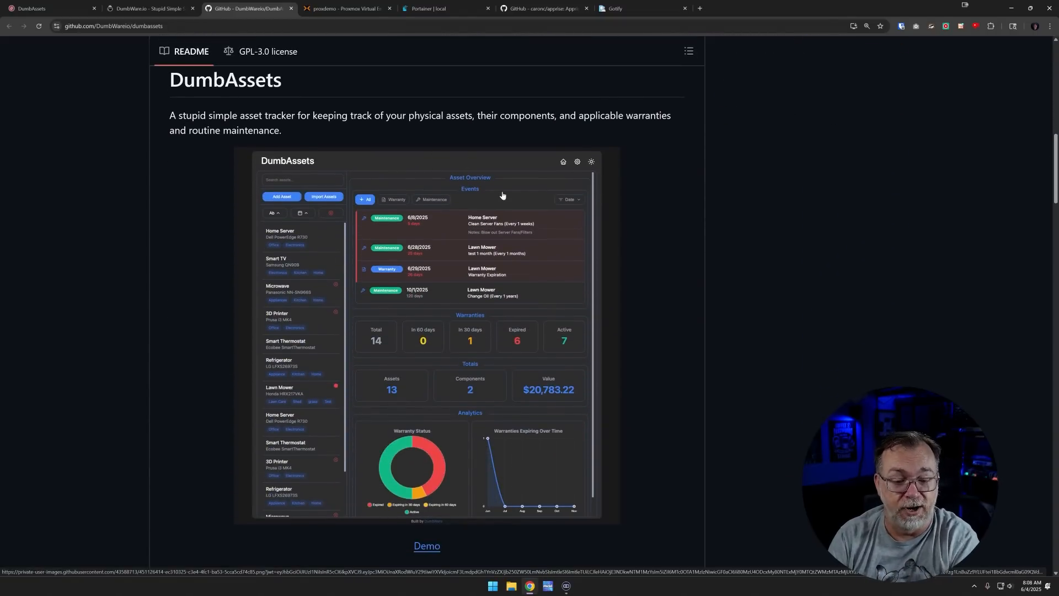
pyautogui.scroll(-2, 502, 196)
pyautogui.scroll(-5, 502, 196)
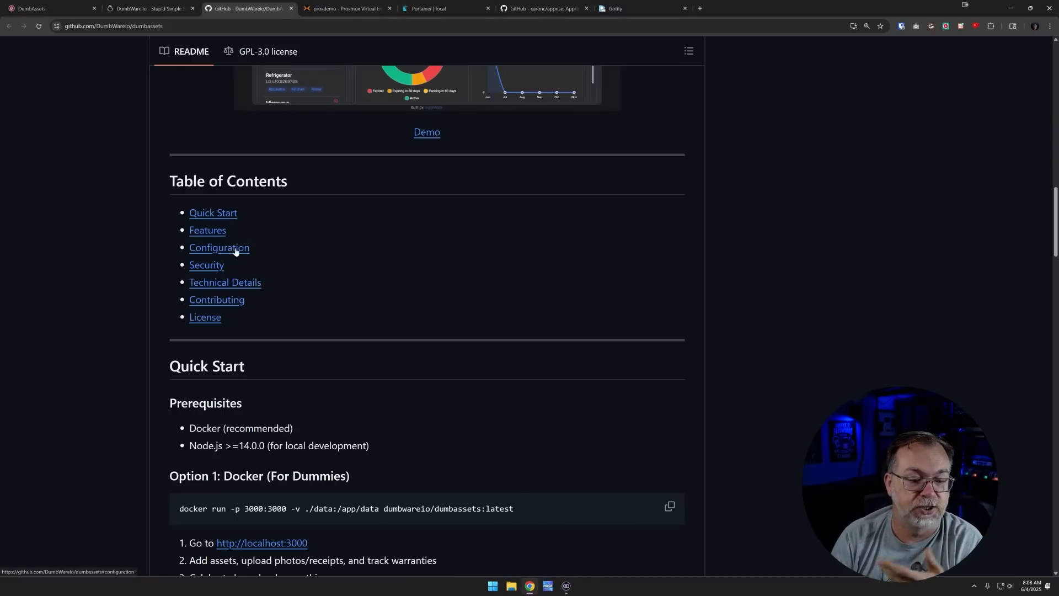
pyautogui.scroll(-3, 310, 267)
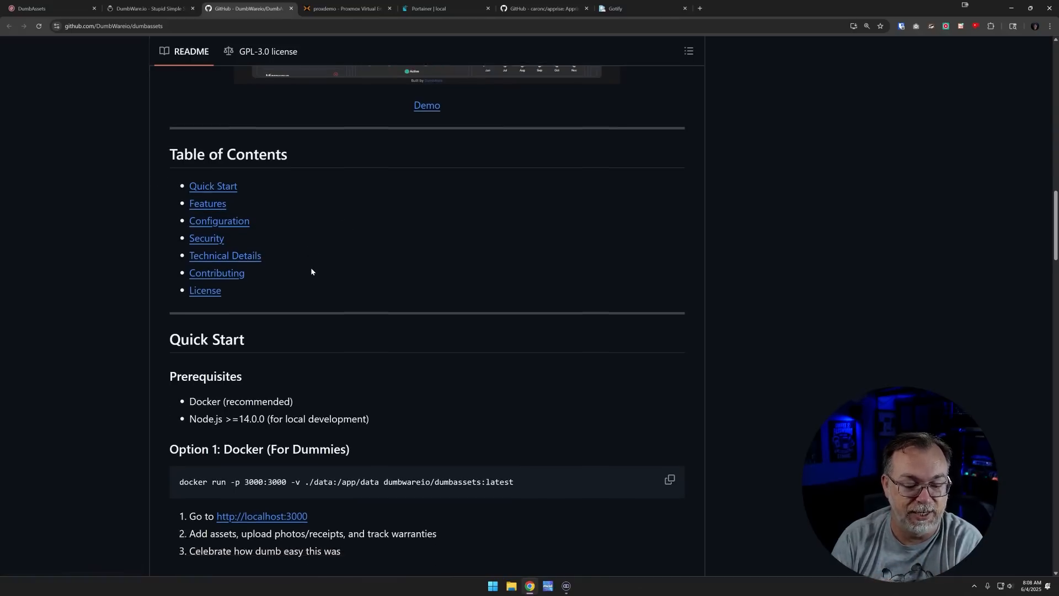
pyautogui.scroll(-5, 311, 269)
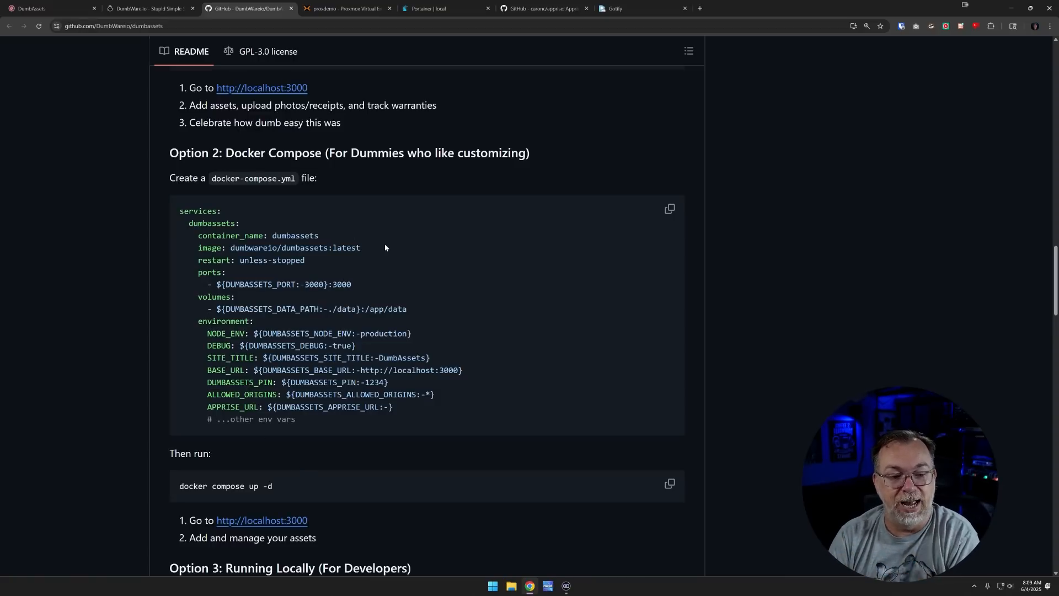
pyautogui.scroll(-4, 385, 247)
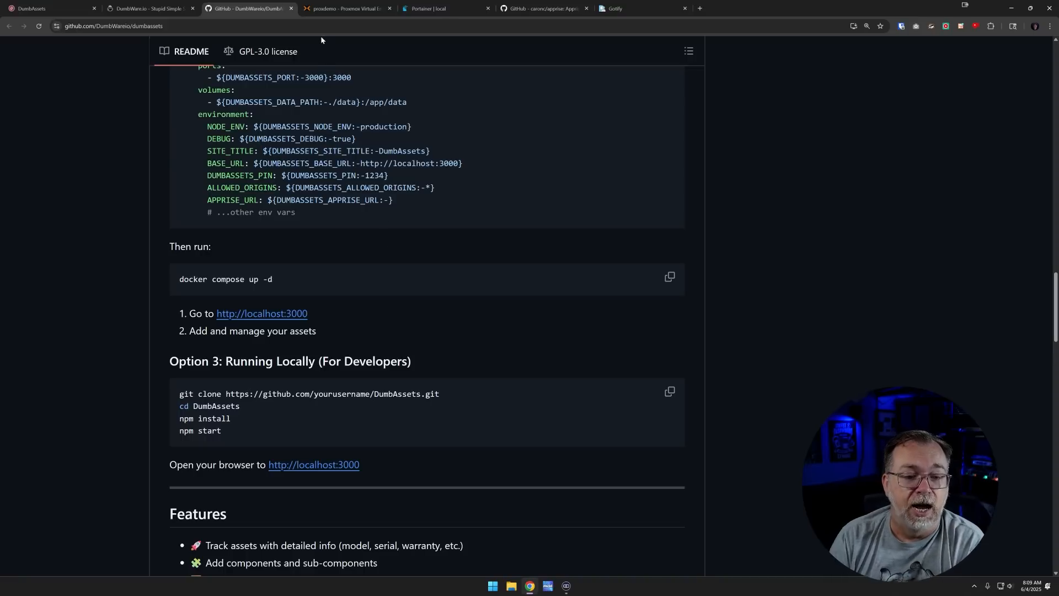
# Check the container 142 console in Proxmox, then the dumbassets stack details in Portainer
pyautogui.click(325, 9)
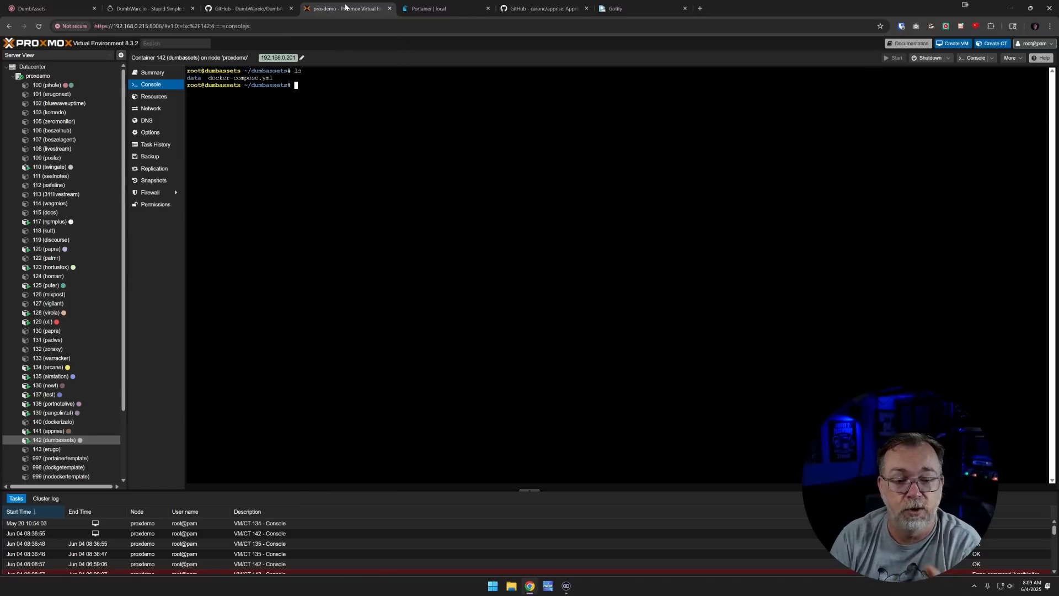
pyautogui.click(410, 8)
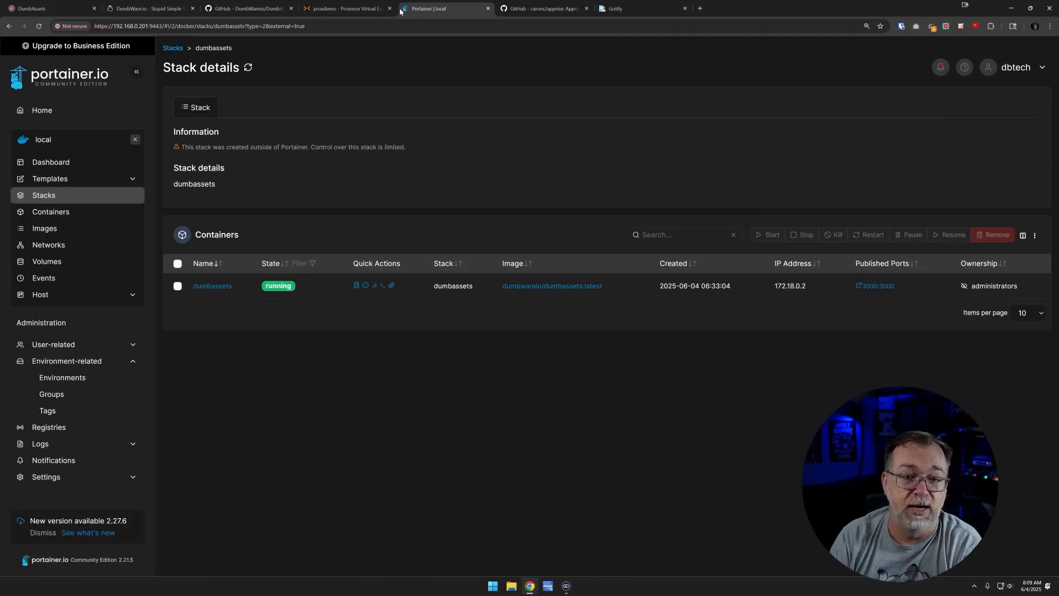
# Open docker-compose.yml with nano in the dumbassets console and enlarge the page
pyautogui.click(356, 12)
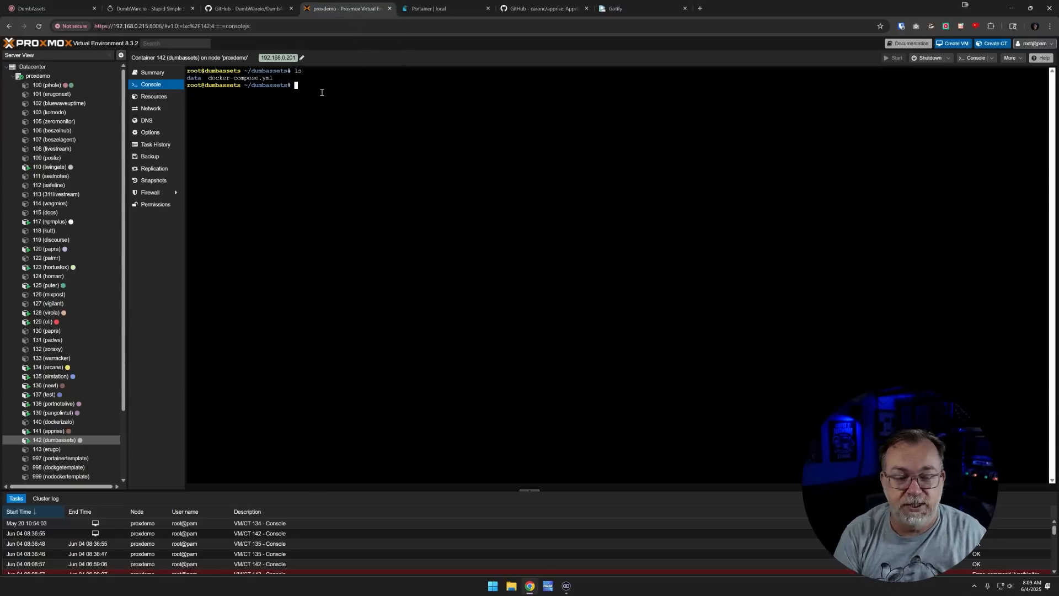
pyautogui.write('nano dock')
pyautogui.press('Tab')
pyautogui.press('Return')
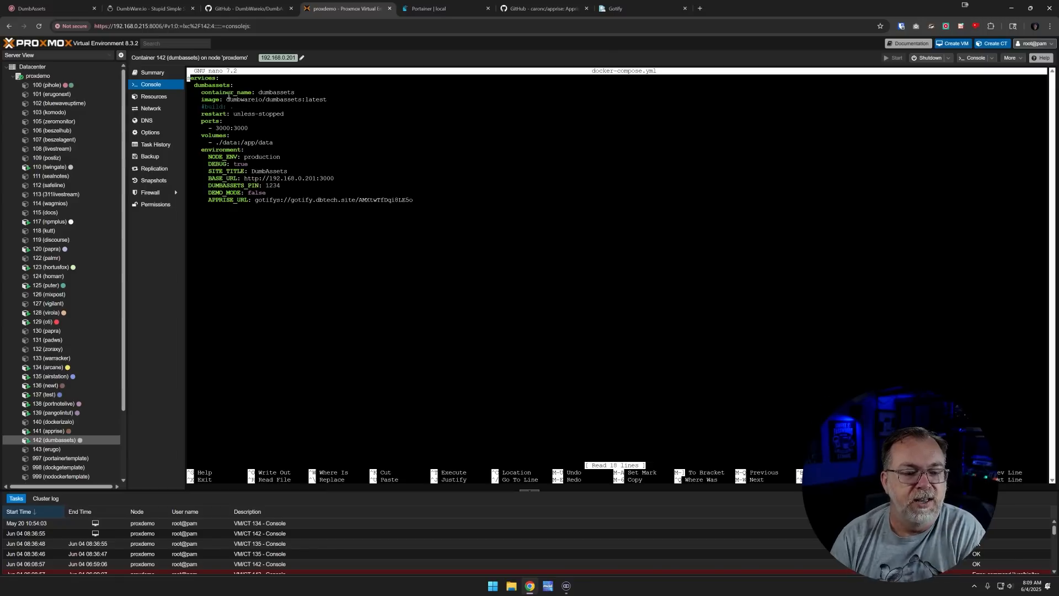
pyautogui.hotkey('ctrl', '+')
pyautogui.hotkey('ctrl', '+')
pyautogui.hotkey('ctrl', '+')
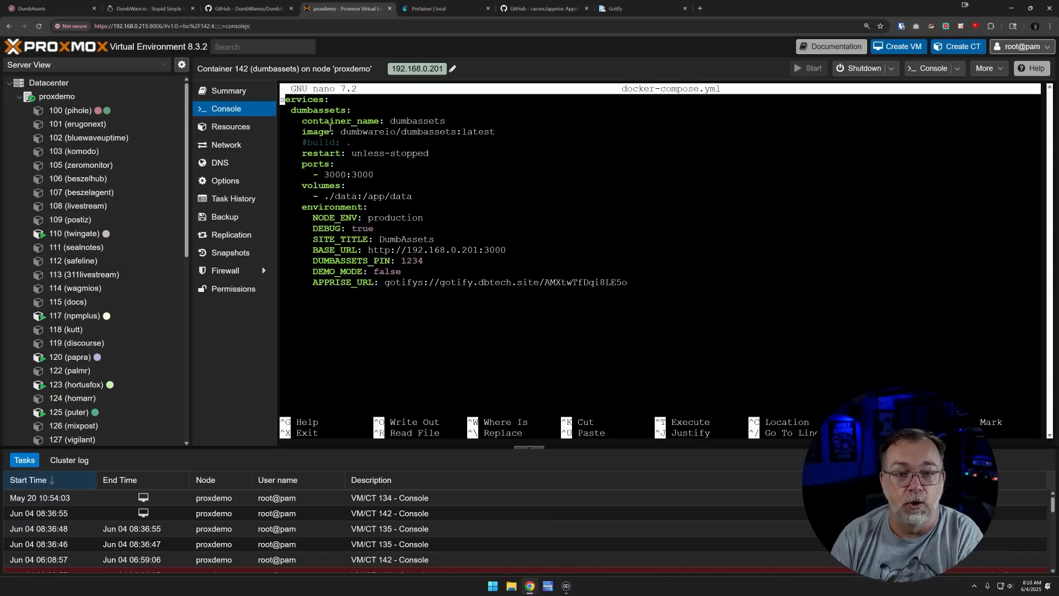
# Review the compose image and ports lines, then check Gotify notifications and Apprise's services list
pyautogui.moveTo(303, 132); pyautogui.dragTo(425, 135)
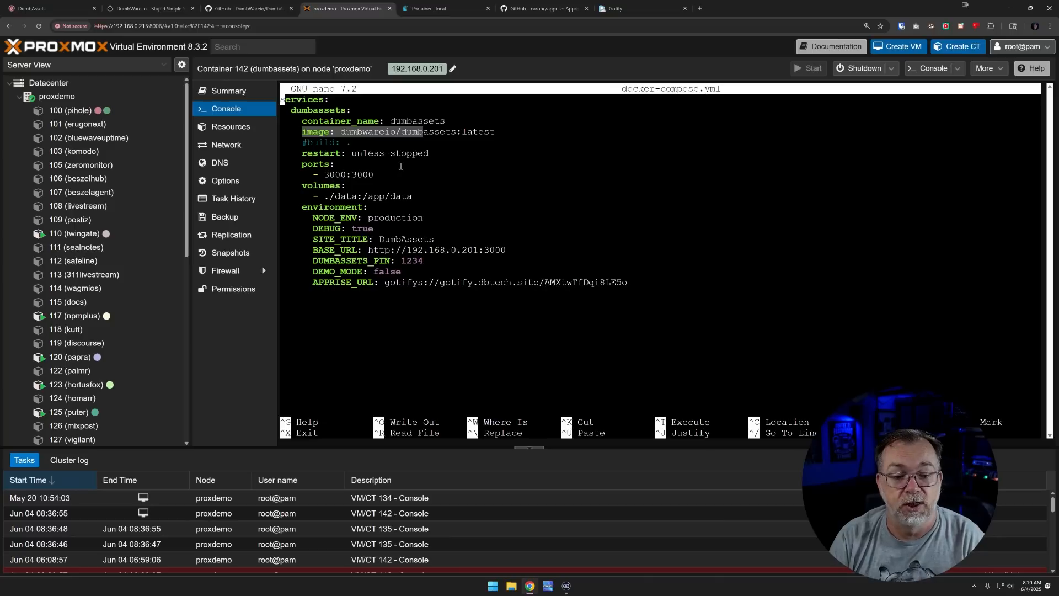
pyautogui.press('Down')
pyautogui.press('Down')
pyautogui.press('Down')
pyautogui.press('Down')
pyautogui.press('Down')
pyautogui.press('Down')
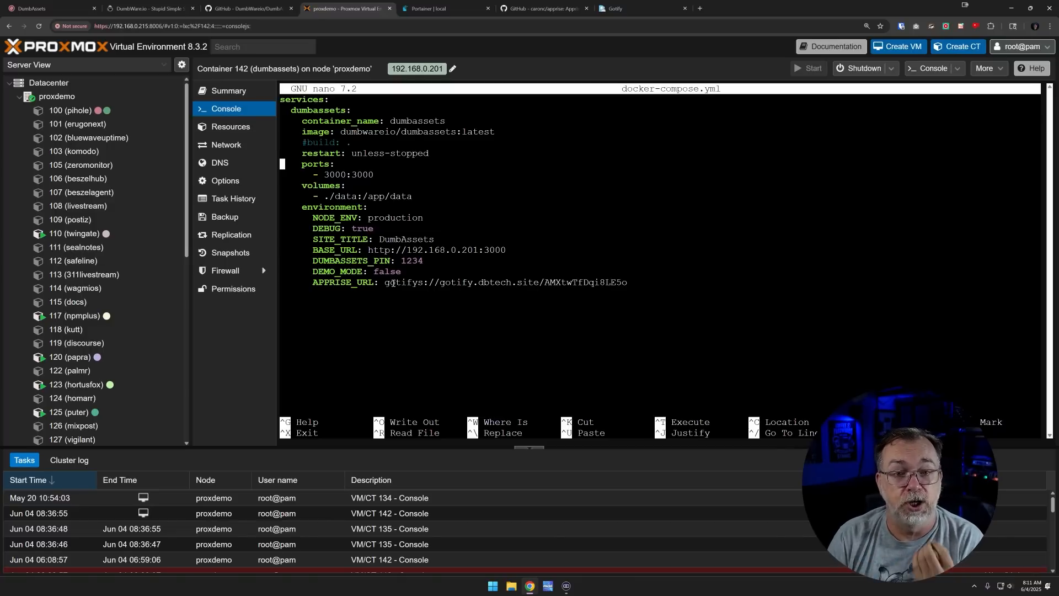
pyautogui.click(616, 8)
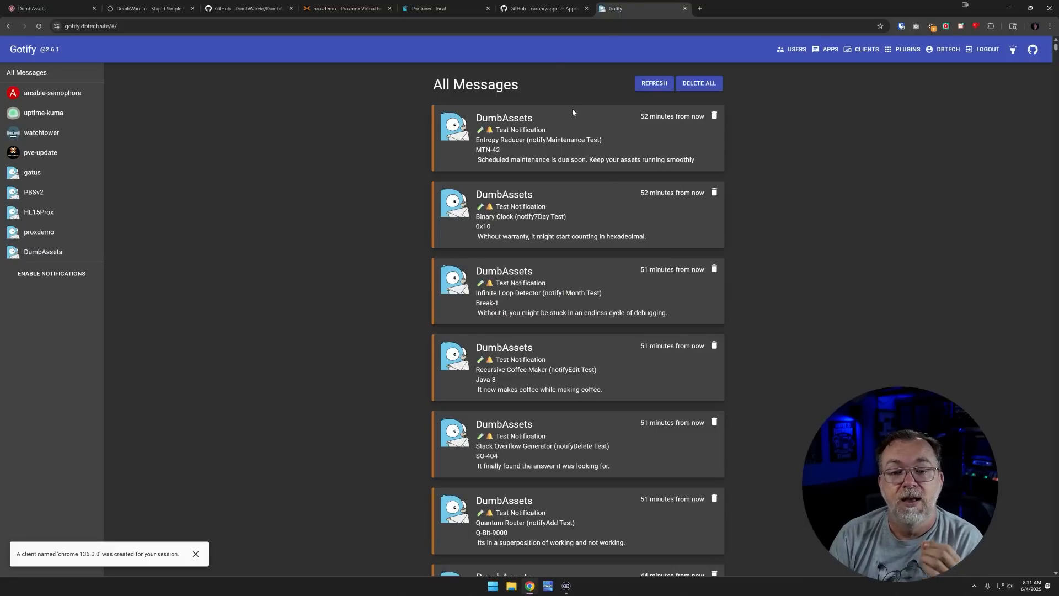
pyautogui.click(529, 10)
# Scroll through the Apprise README's table of supported notification services
pyautogui.scroll(15, 526, 115)
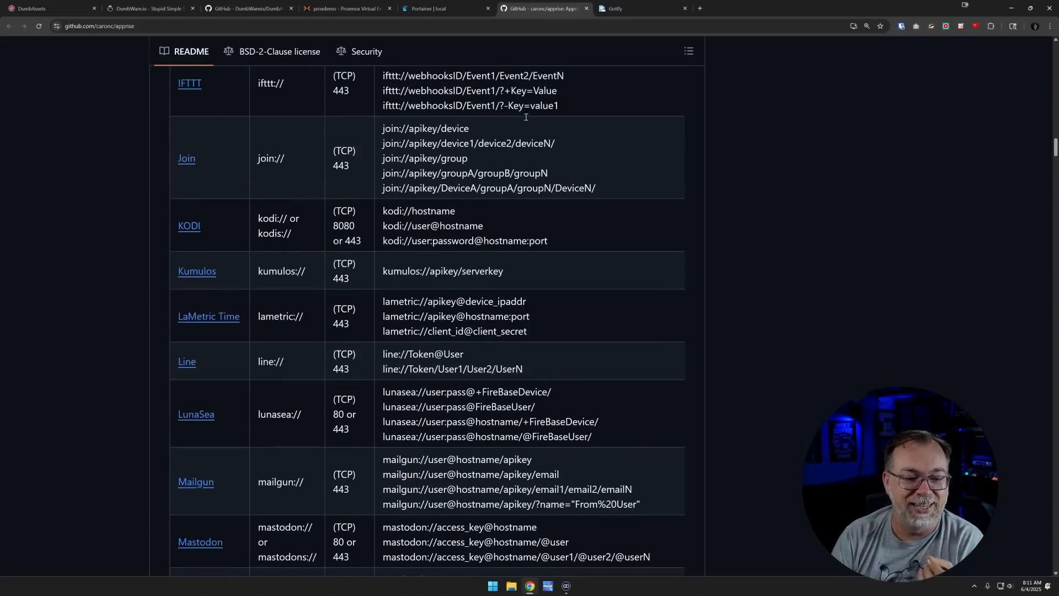
pyautogui.scroll(6, 525, 115)
pyautogui.scroll(-4, 539, 167)
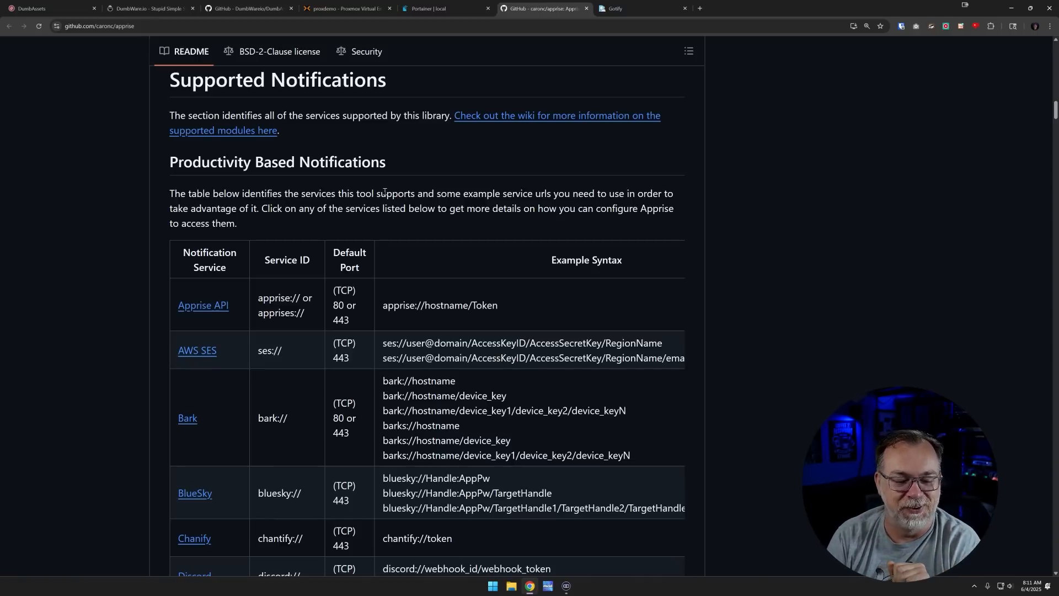
pyautogui.scroll(-3, 351, 229)
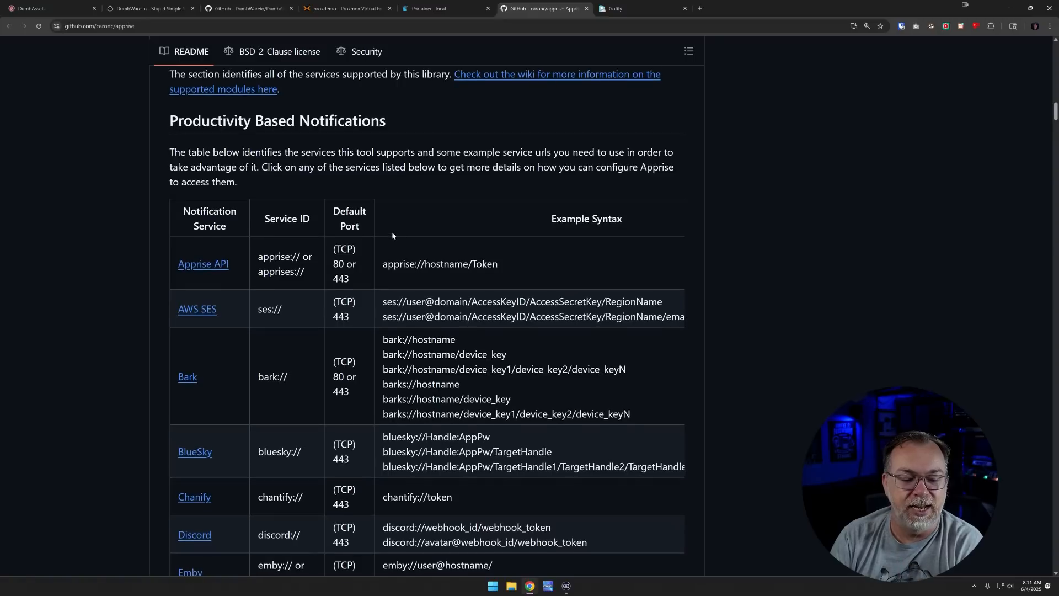
pyautogui.scroll(-5, 392, 253)
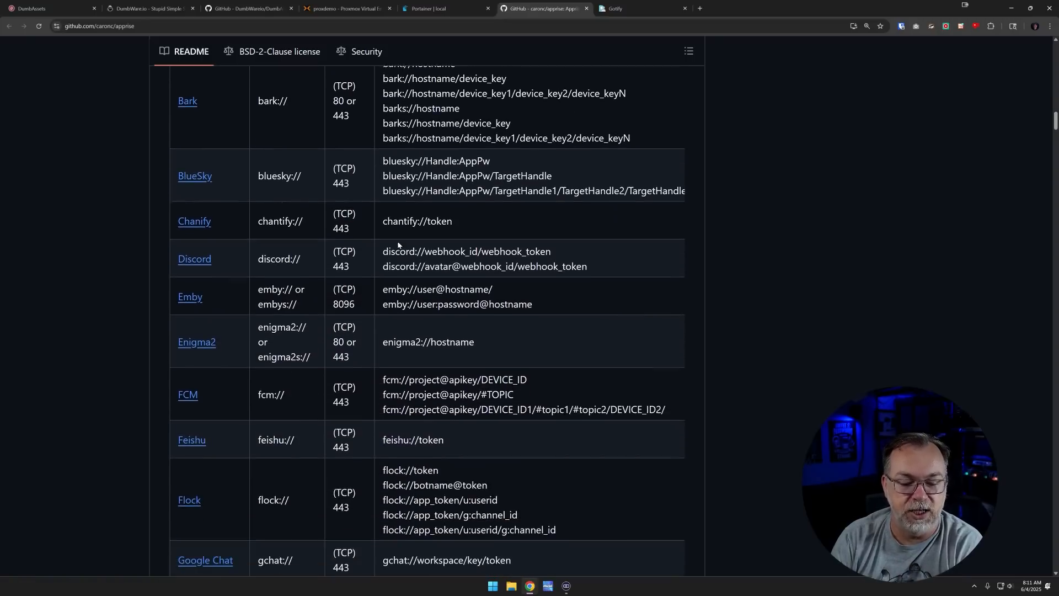
pyautogui.scroll(-3, 293, 223)
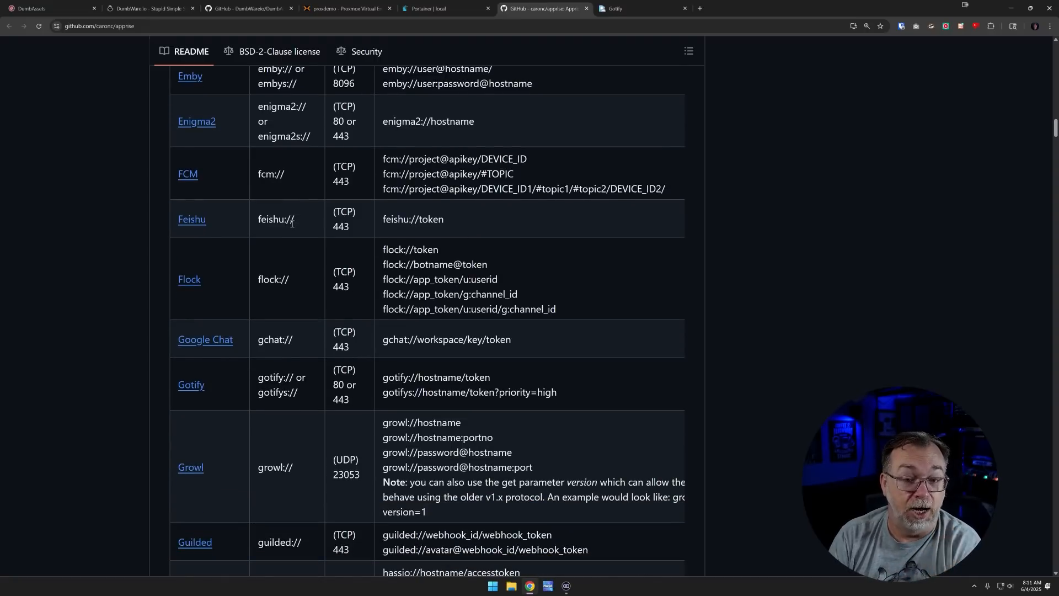
pyautogui.scroll(-3, 313, 231)
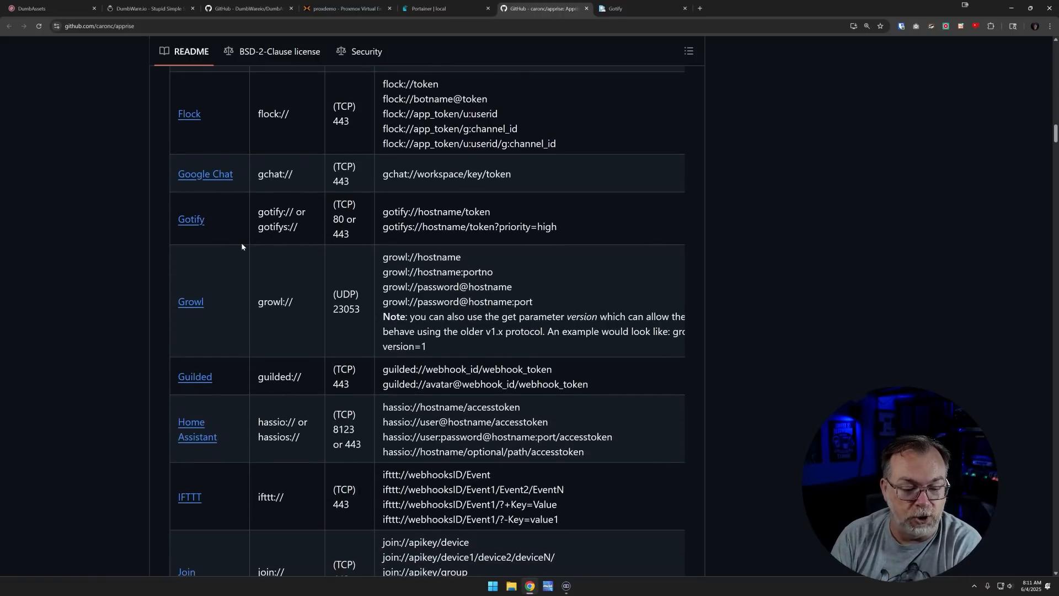
pyautogui.scroll(-4, 242, 247)
pyautogui.scroll(-5, 241, 282)
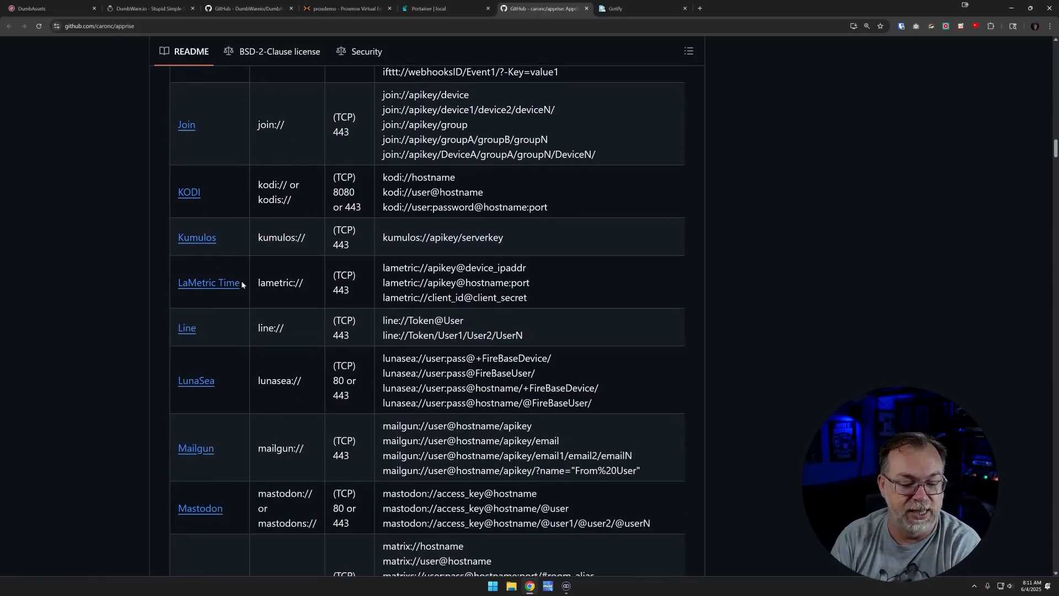
pyautogui.scroll(-8, 253, 381)
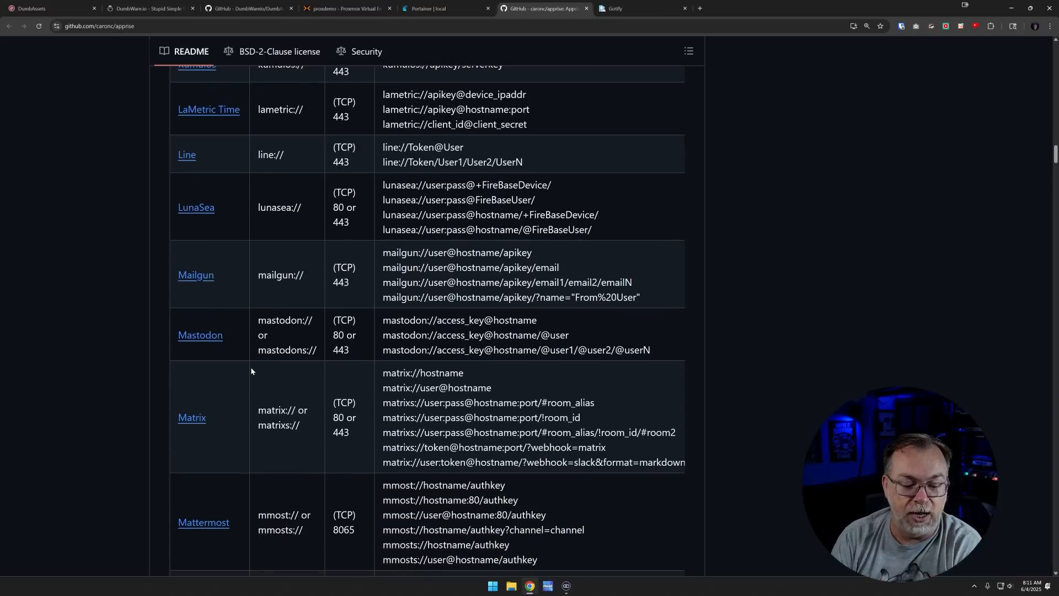
pyautogui.scroll(-14, 252, 371)
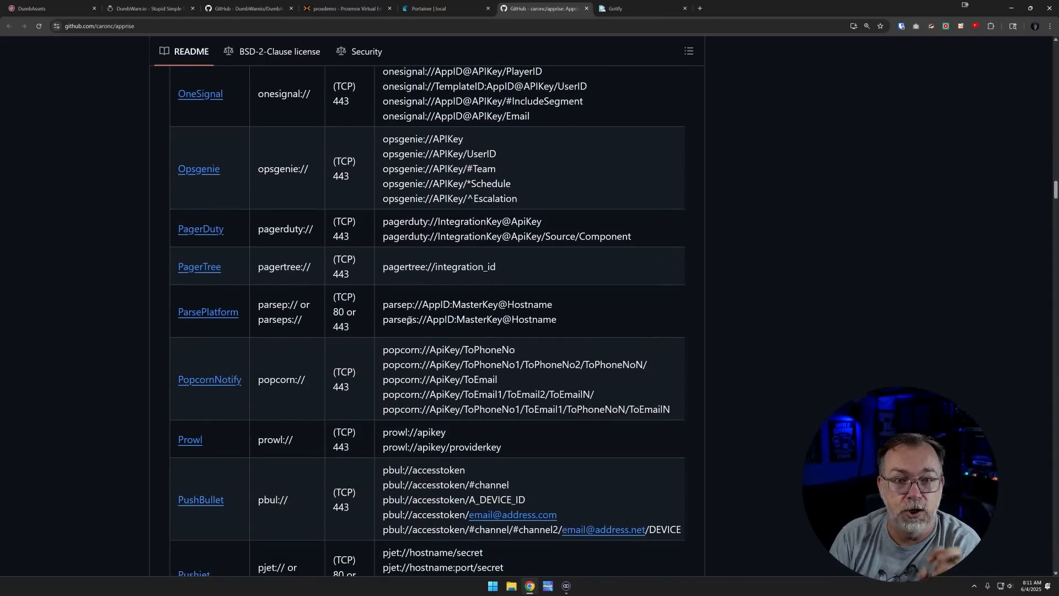
pyautogui.scroll(-7, 410, 320)
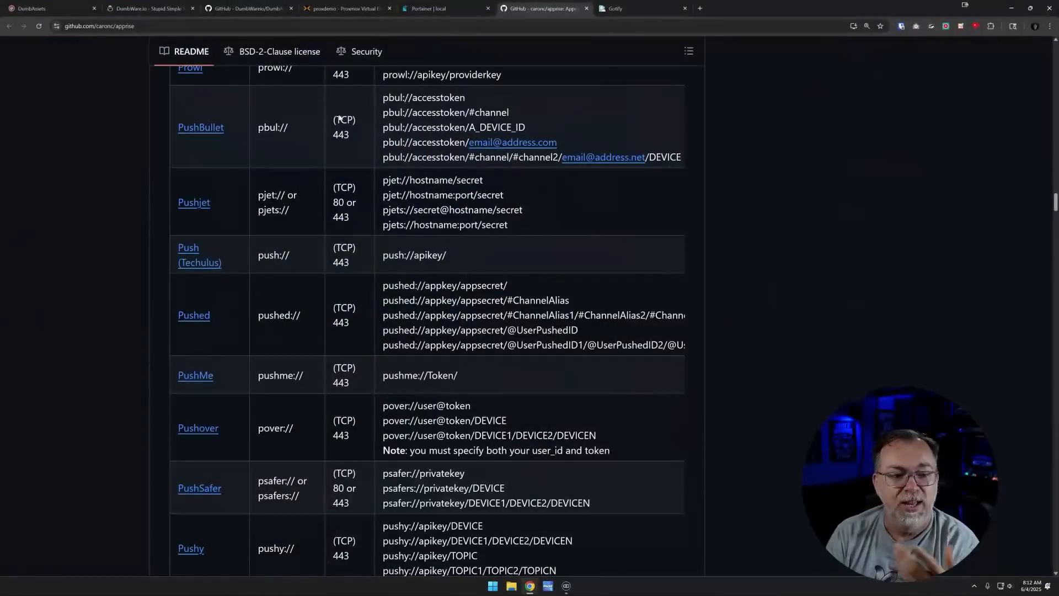
# Select the entire docker-compose.yml contents in the Proxmox nano editor to copy them
pyautogui.click(320, 13)
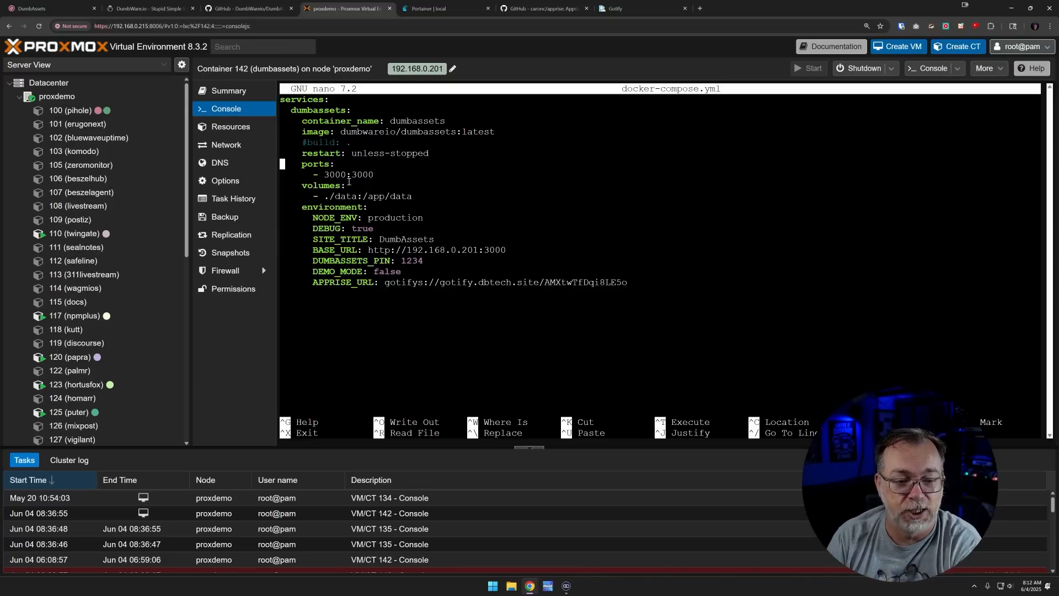
pyautogui.moveTo(284, 104); pyautogui.dragTo(629, 283)
pyautogui.hotkey('ctrl', 'c')
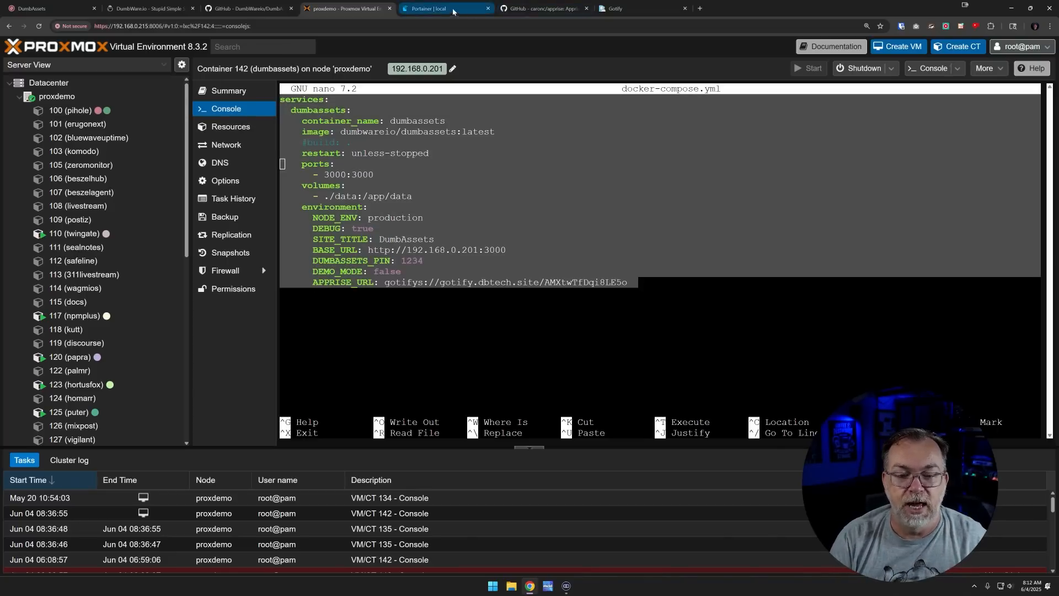
pyautogui.click(441, 9)
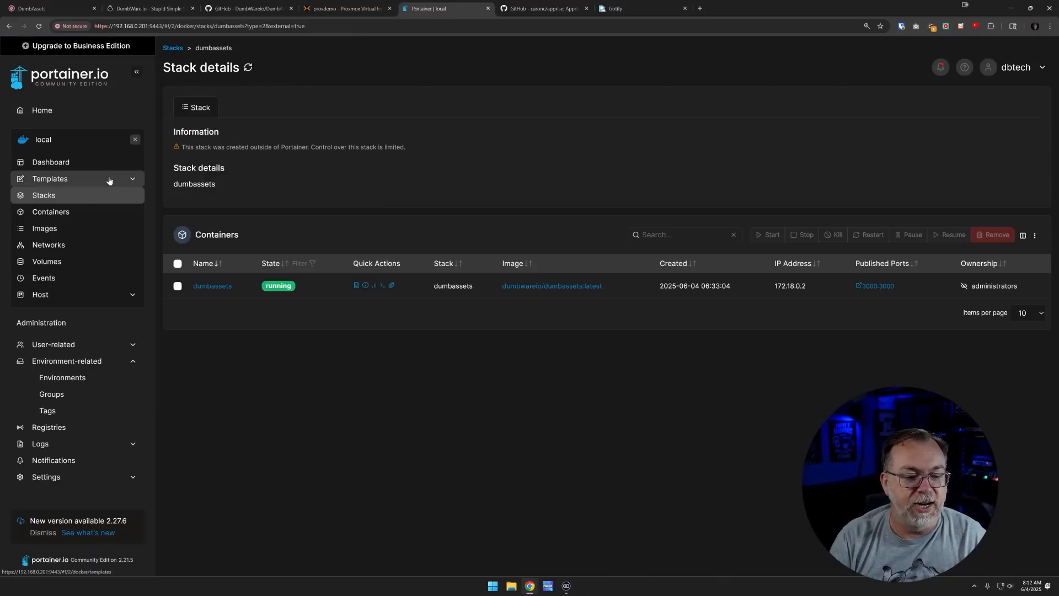
# Start a new stack named dumbassetstut with the copied compose pasted into the web editor
pyautogui.click(90, 196)
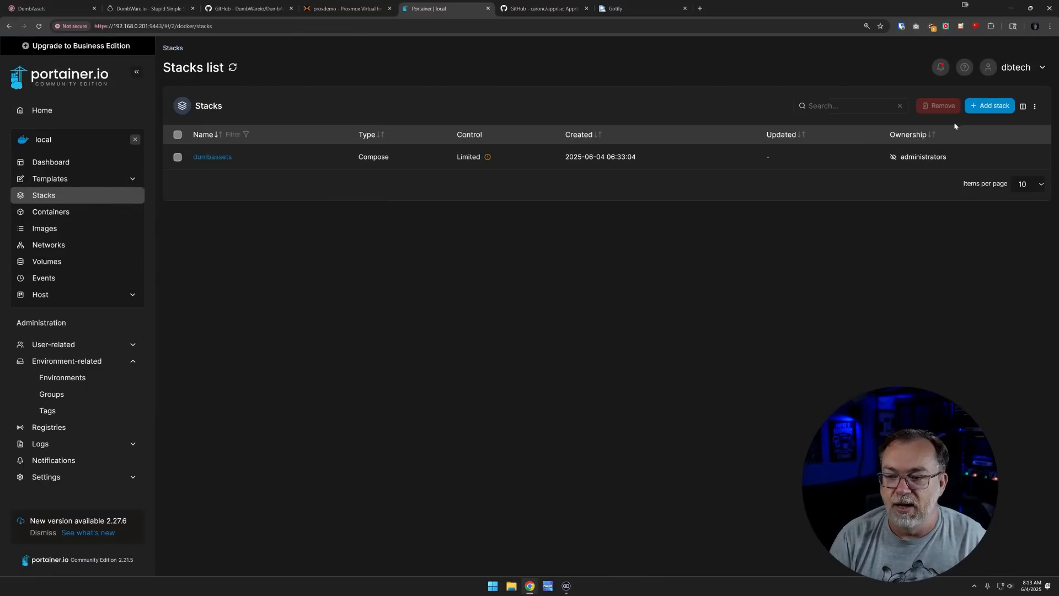
pyautogui.click(993, 105)
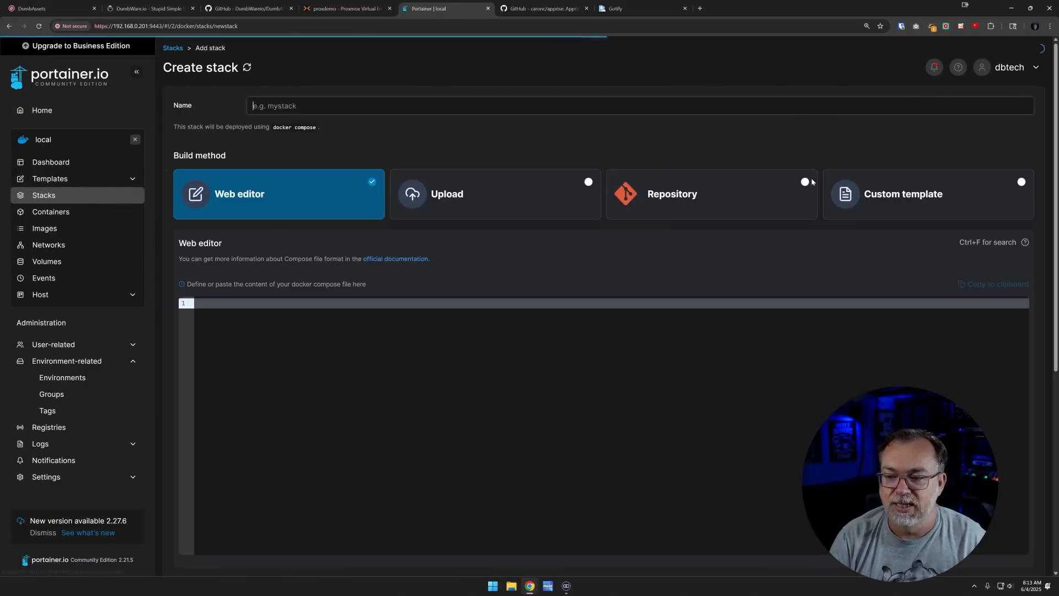
pyautogui.click(562, 329)
pyautogui.hotkey('ctrl', 'v')
pyautogui.click(303, 327)
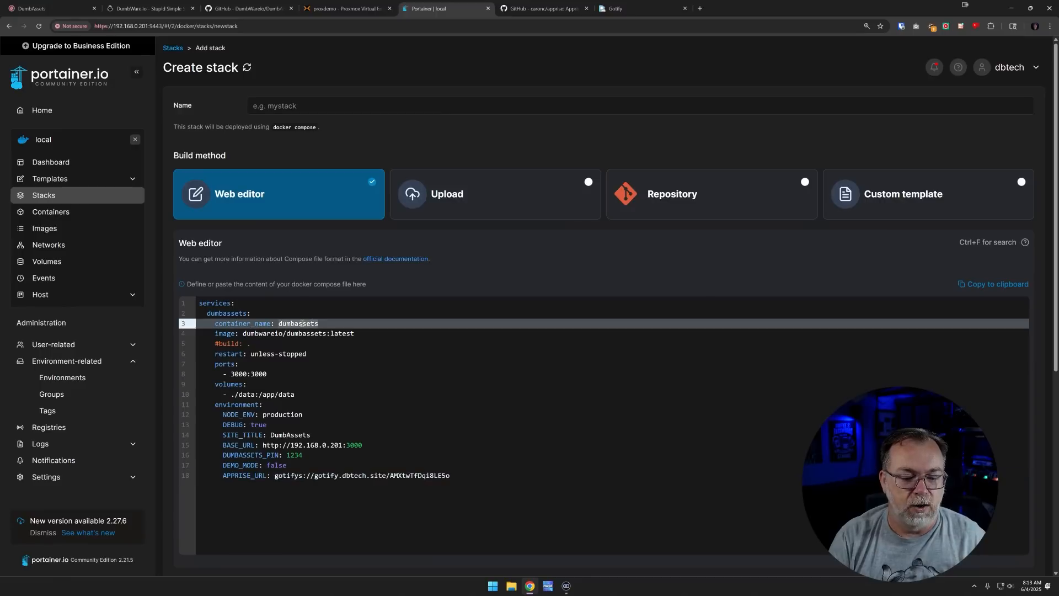
pyautogui.click(276, 109)
pyautogui.write('dumbassets')
pyautogui.write('tut')
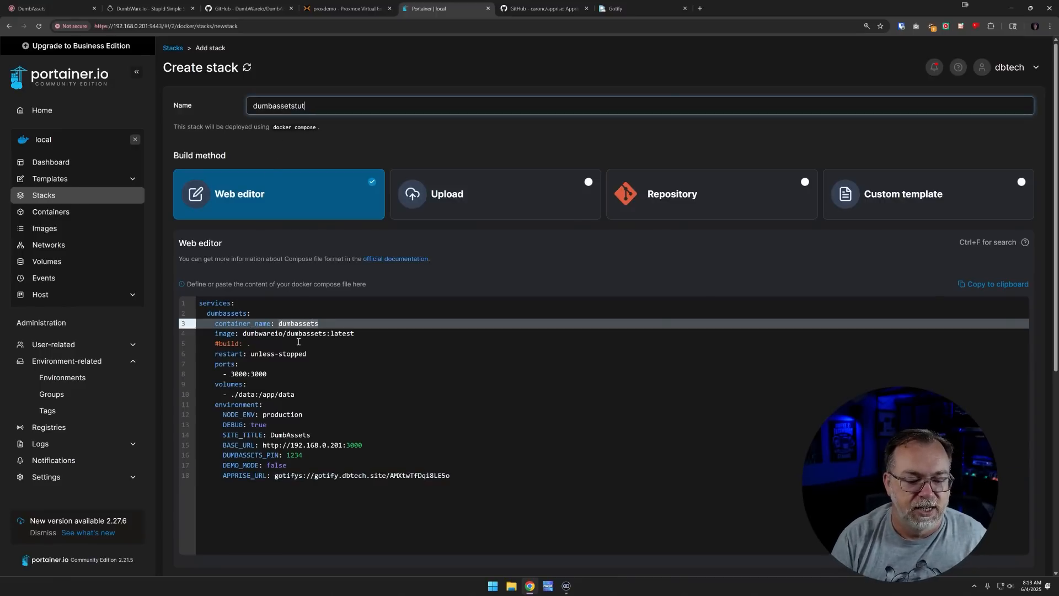
# Change the host port to 3030 and the data volume path to /home/docker/dumbassets
pyautogui.hotkey('ctrl', '+')
pyautogui.hotkey('ctrl', '+')
pyautogui.scroll(-4, 368, 326)
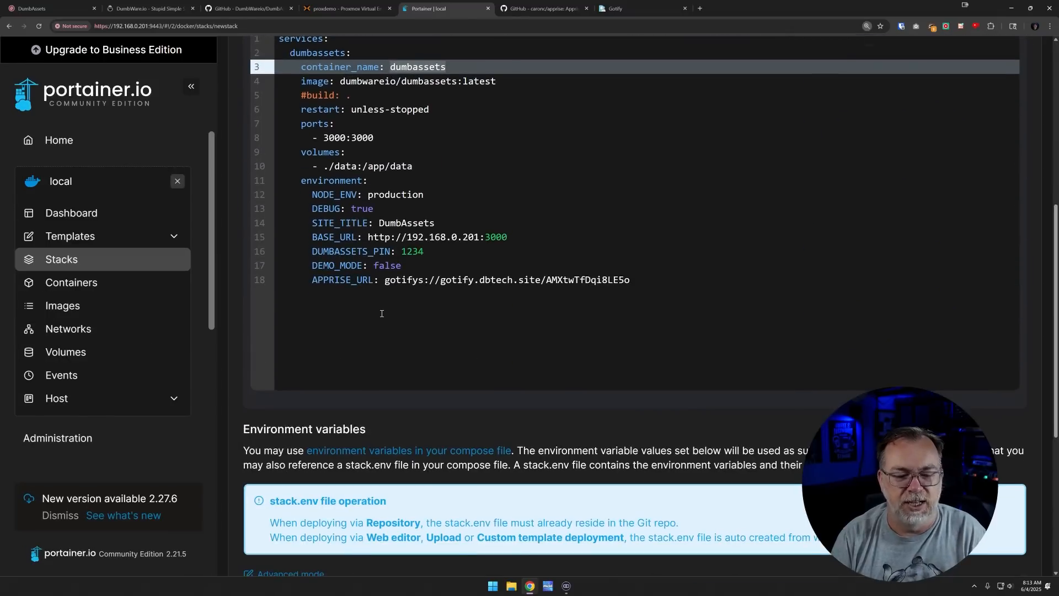
pyautogui.scroll(1, 382, 313)
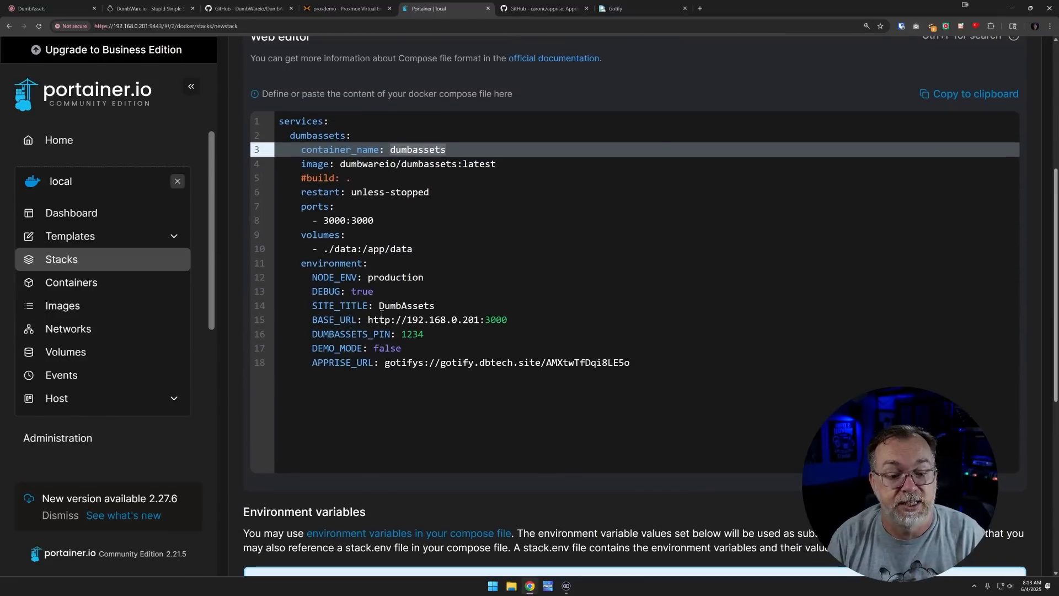
pyautogui.doubleClick(337, 220)
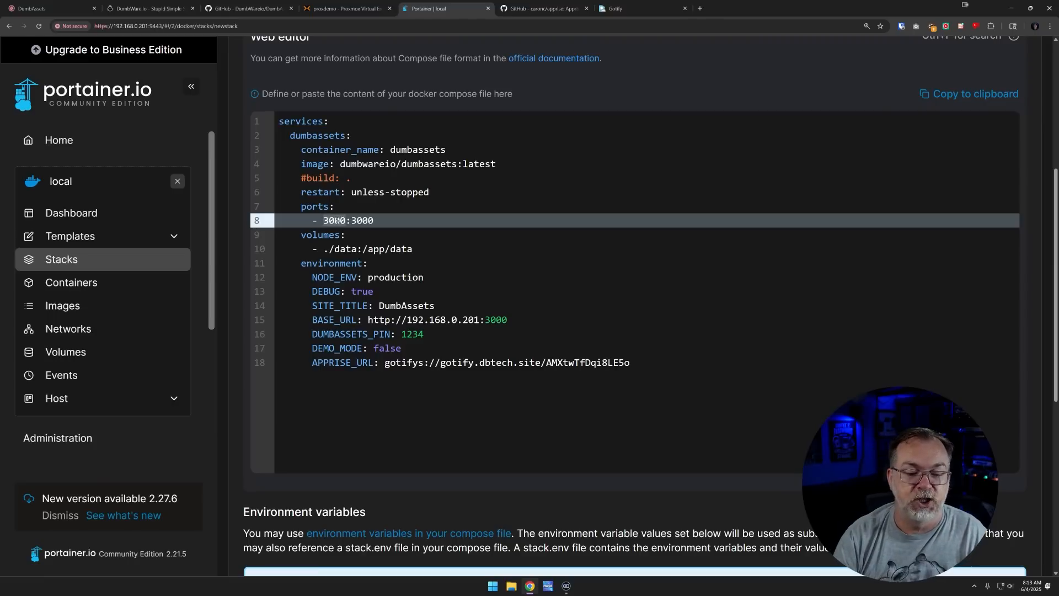
pyautogui.write('3030')
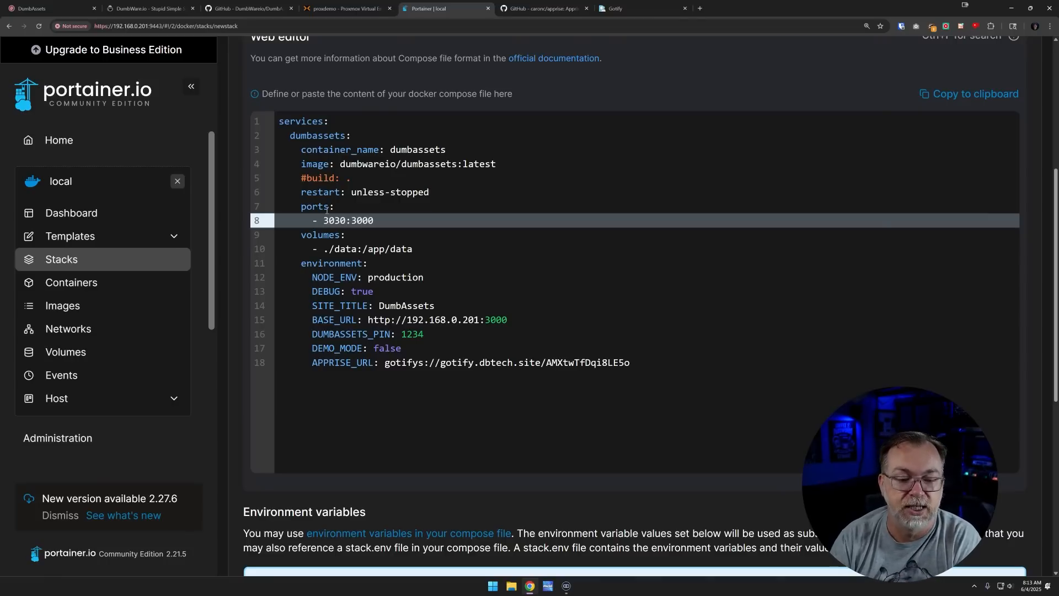
pyautogui.click(328, 249)
pyautogui.press('BackSpace')
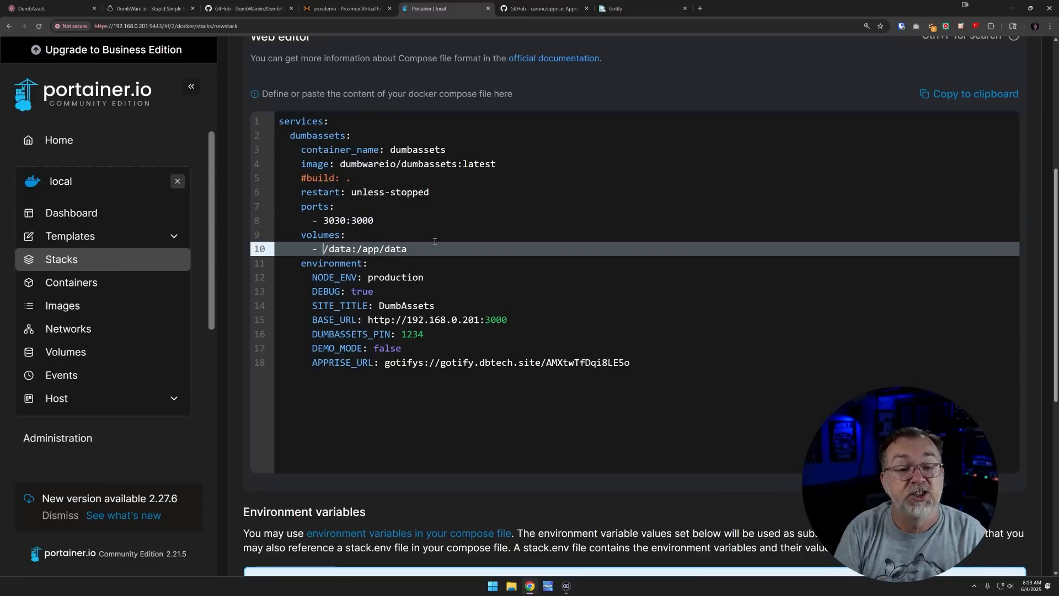
pyautogui.write('/')
pyautogui.write('home/')
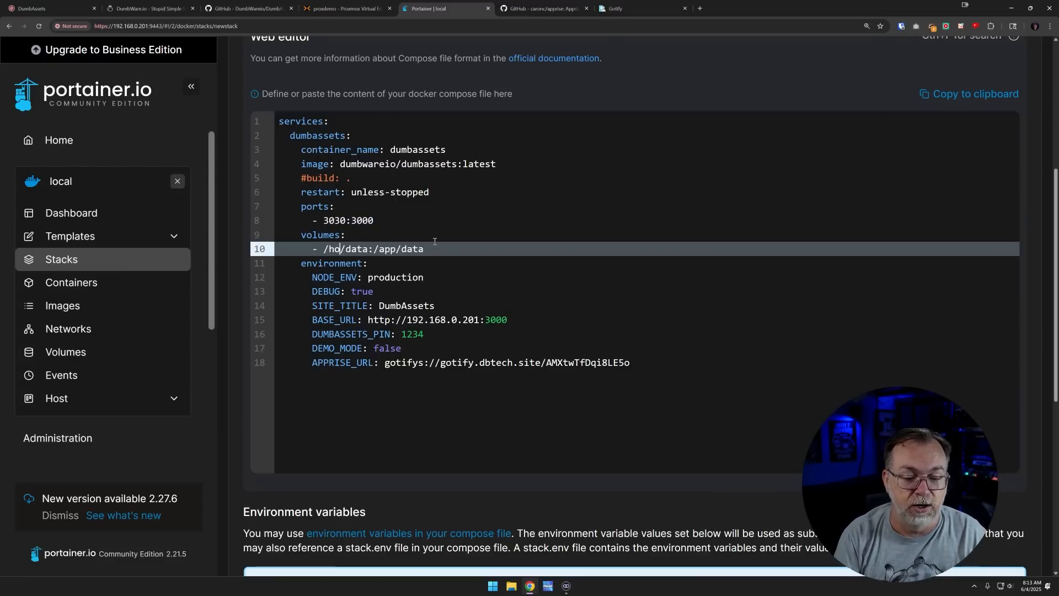
pyautogui.write('docker/du')
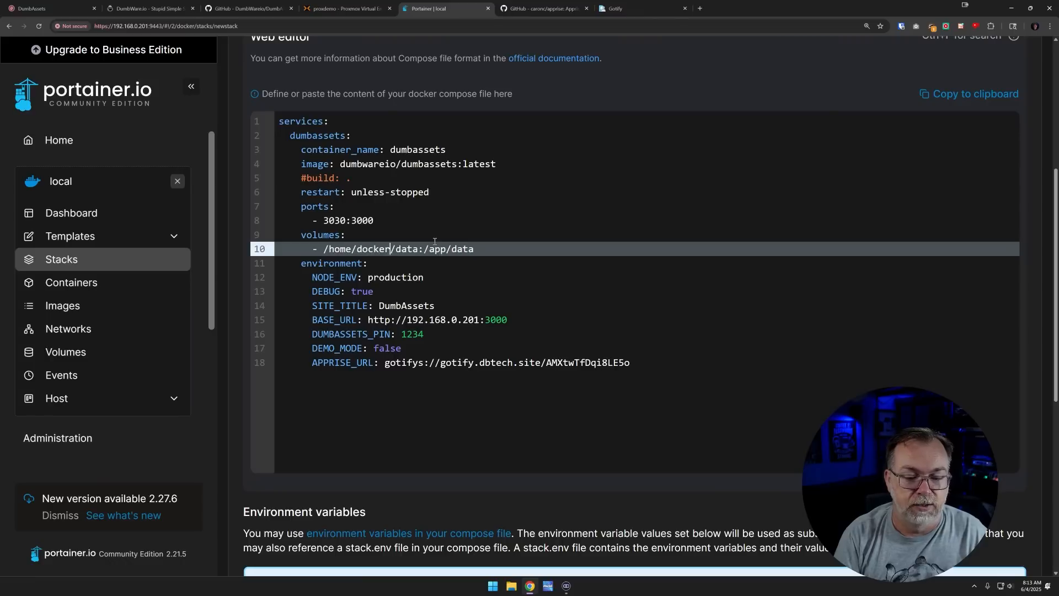
pyautogui.write('mbassets/d')
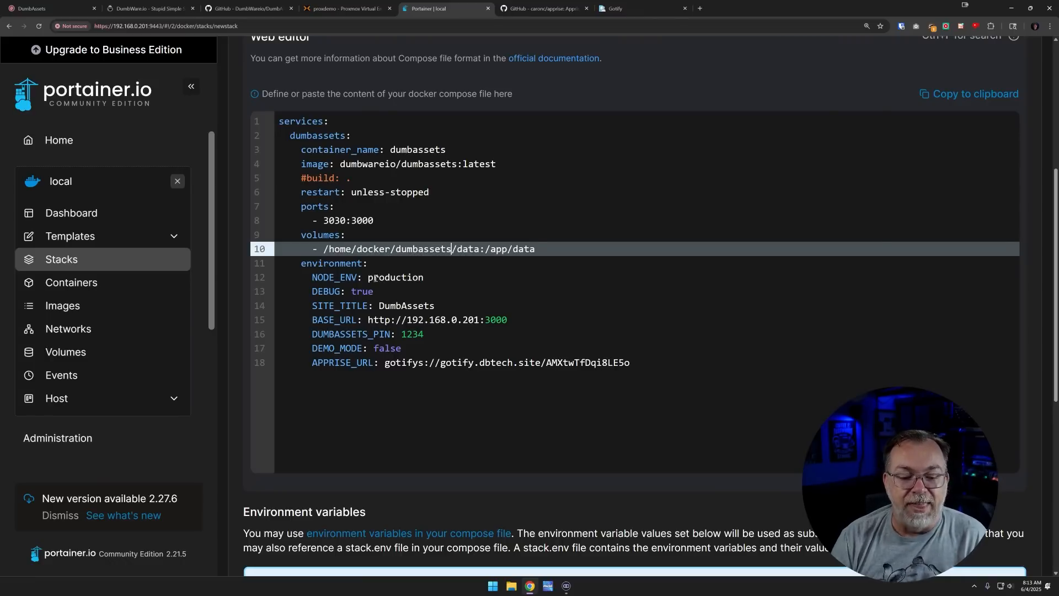
# Set SITE_TITLE to 'DumbAssets Tutorial' and change the BASE_URL port to 3030
pyautogui.click(444, 306)
pyautogui.write('Tutorial')
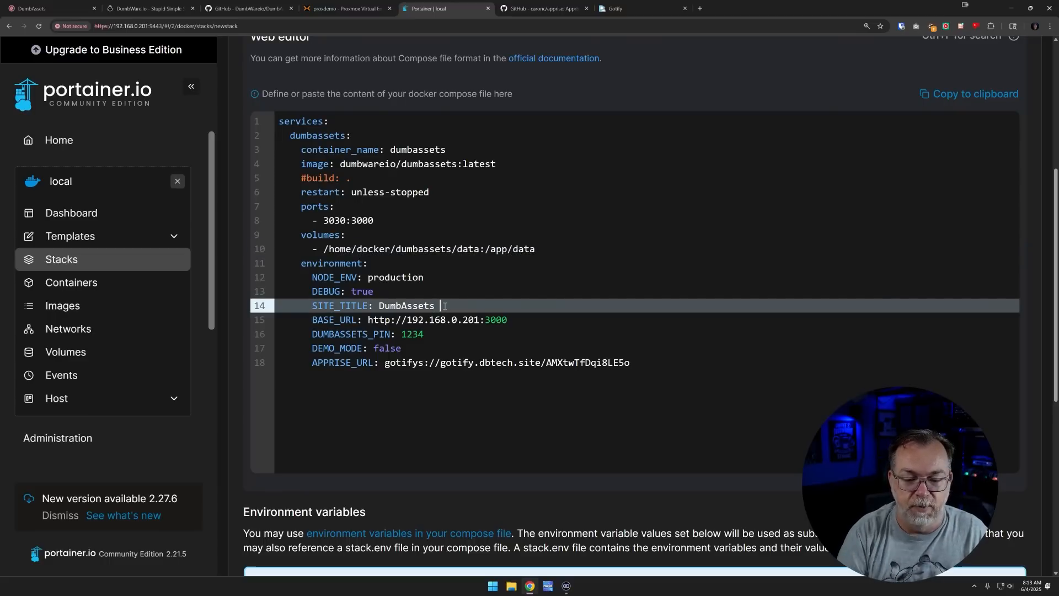
pyautogui.press('Down')
pyautogui.press('Right')
pyautogui.press('Right')
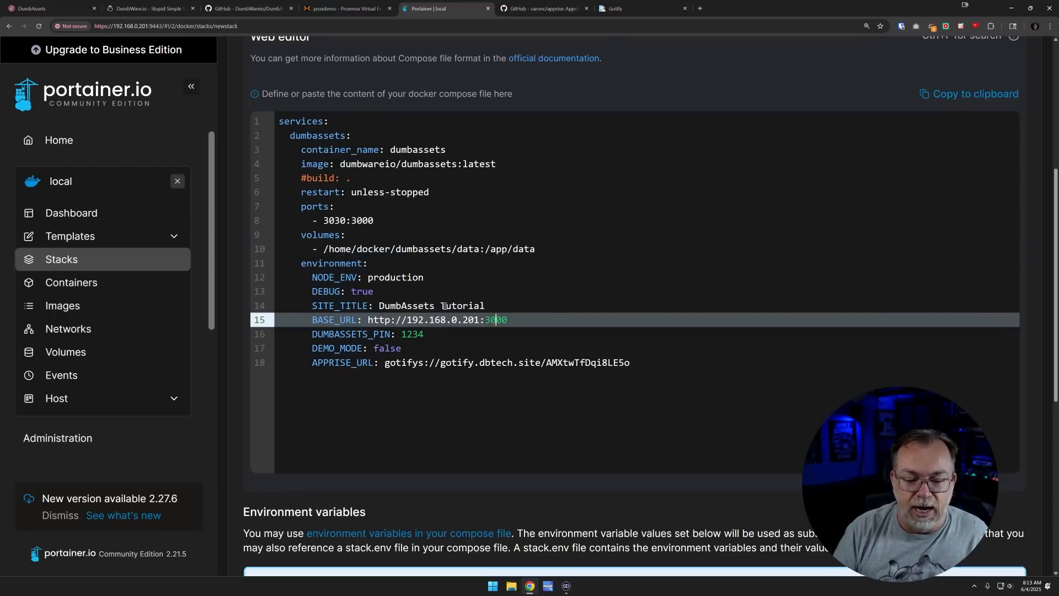
pyautogui.press('Delete')
pyautogui.write('3')
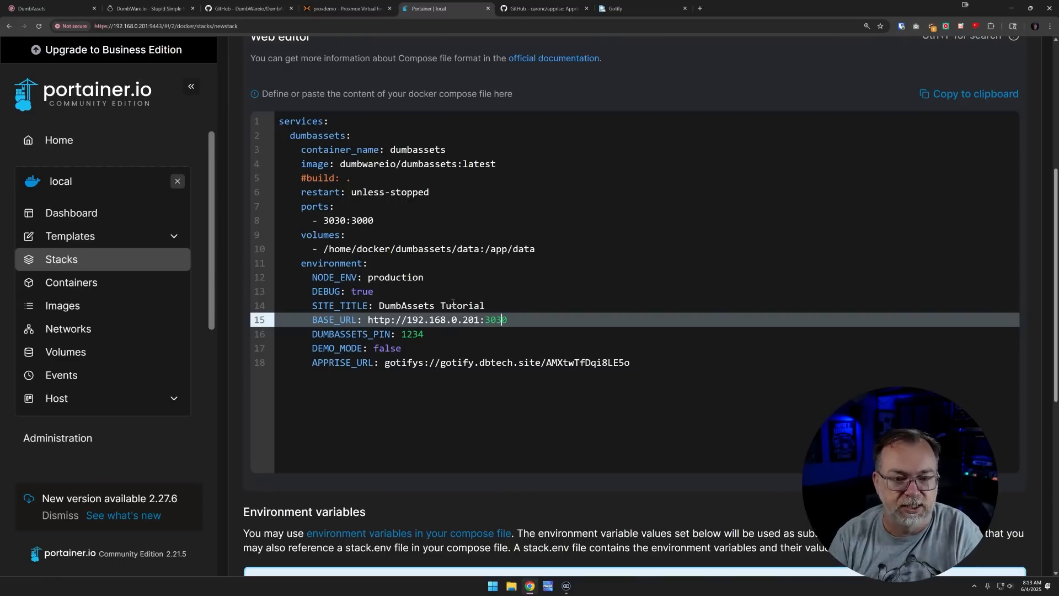
pyautogui.scroll(2, 479, 336)
pyautogui.scroll(-4, 393, 418)
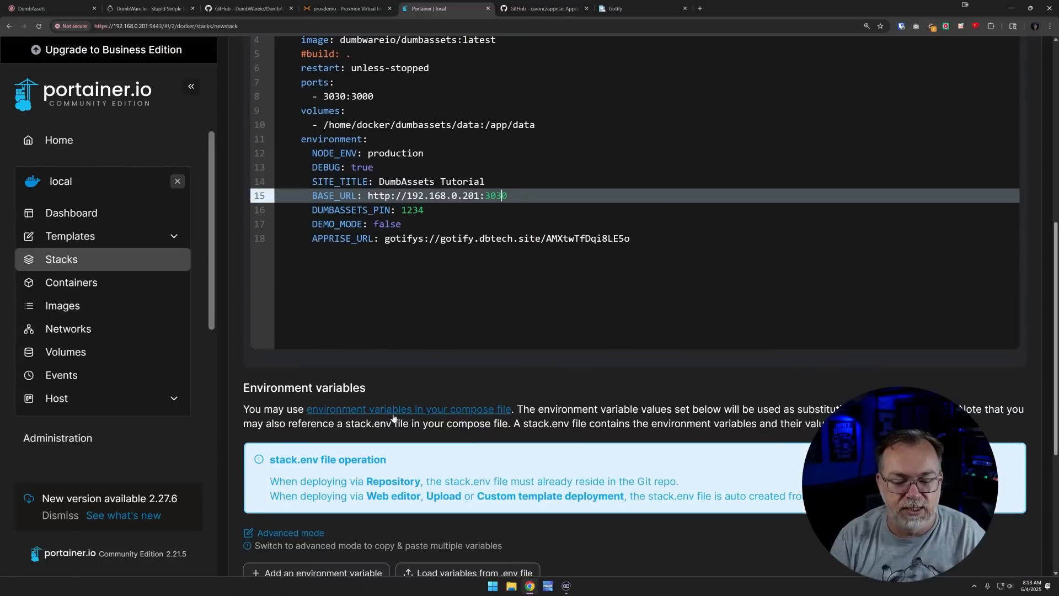
pyautogui.scroll(-5, 394, 417)
# After the deploy fails on a name conflict, change container_name to dumbassetstutorial and redeploy
pyautogui.click(318, 531)
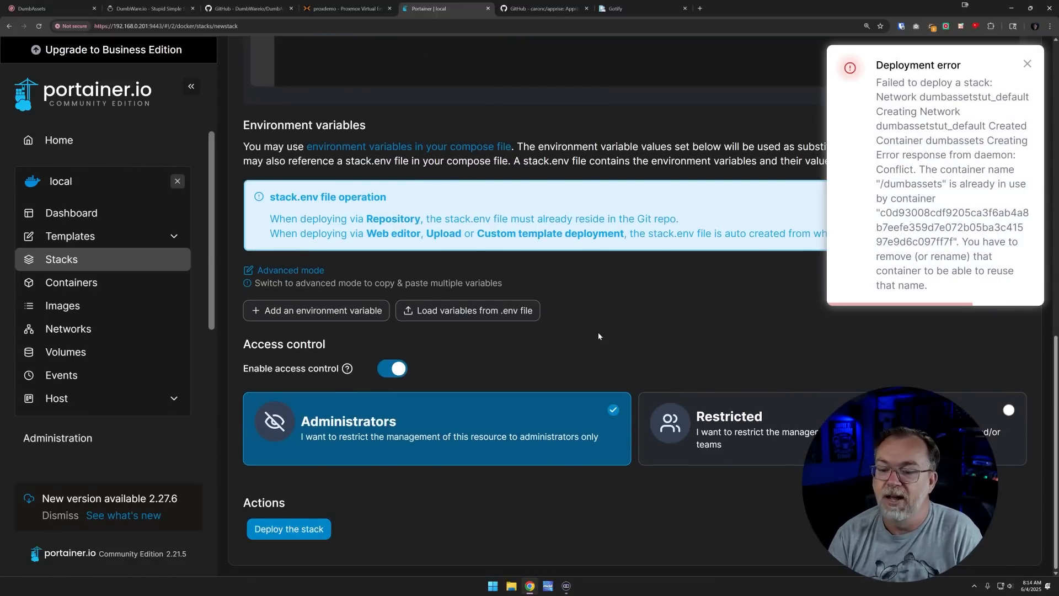
pyautogui.scroll(6, 598, 336)
pyautogui.click(456, 135)
pyautogui.write('tutorial')
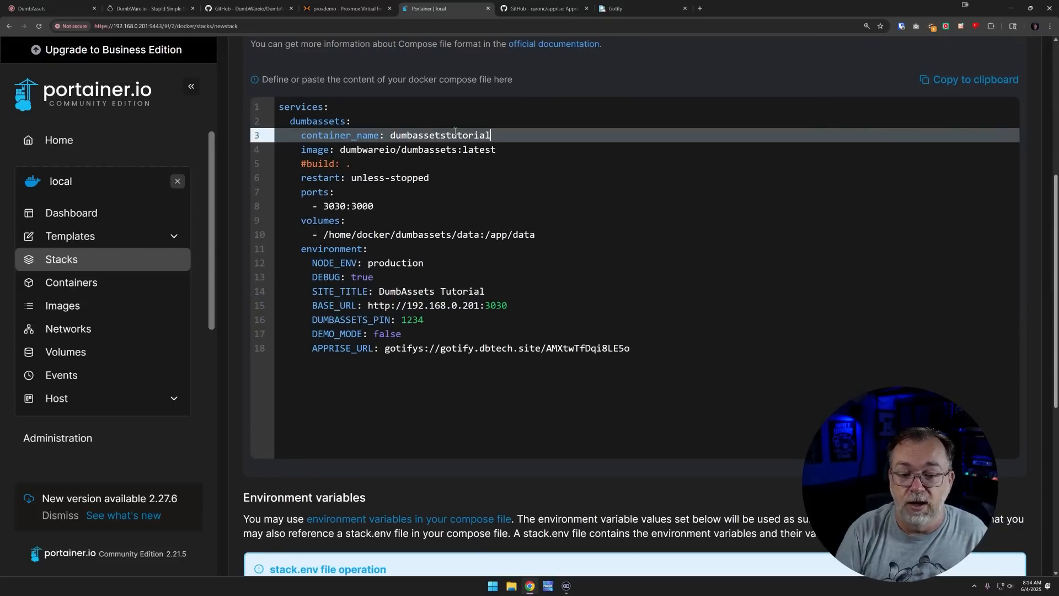
pyautogui.scroll(-7, 421, 233)
pyautogui.click(312, 528)
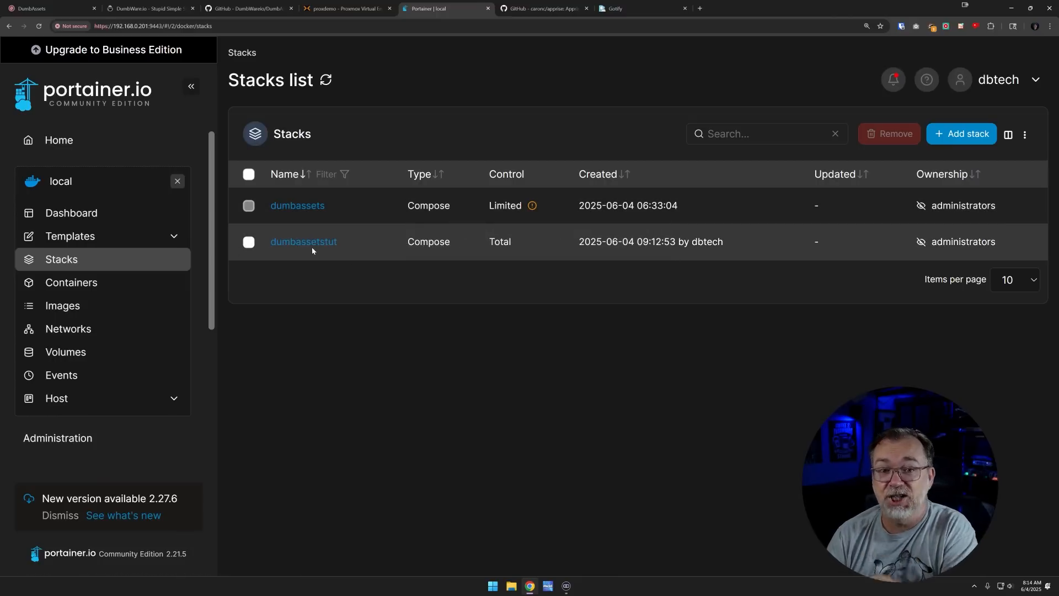
# Go through Images to the Containers list showing dumbassetstutorial on port 3030:3000
pyautogui.click(88, 306)
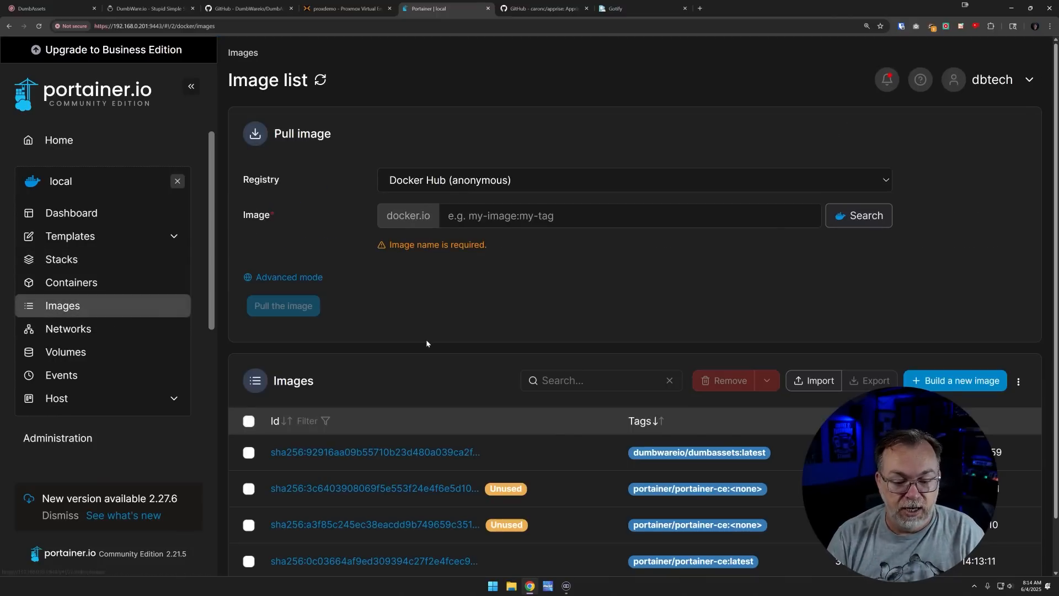
pyautogui.scroll(-2, 426, 339)
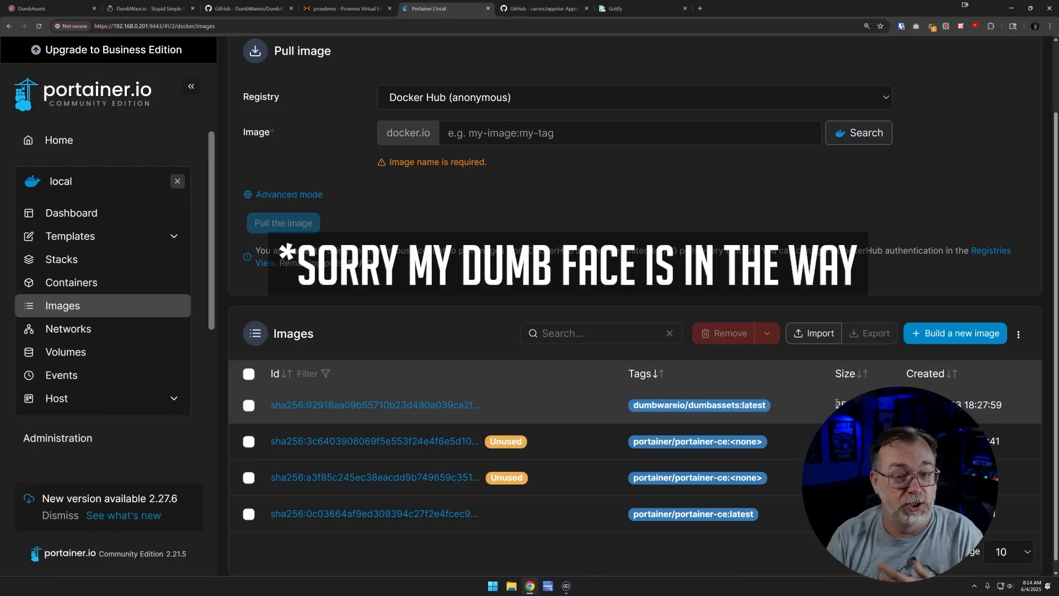
pyautogui.click(137, 289)
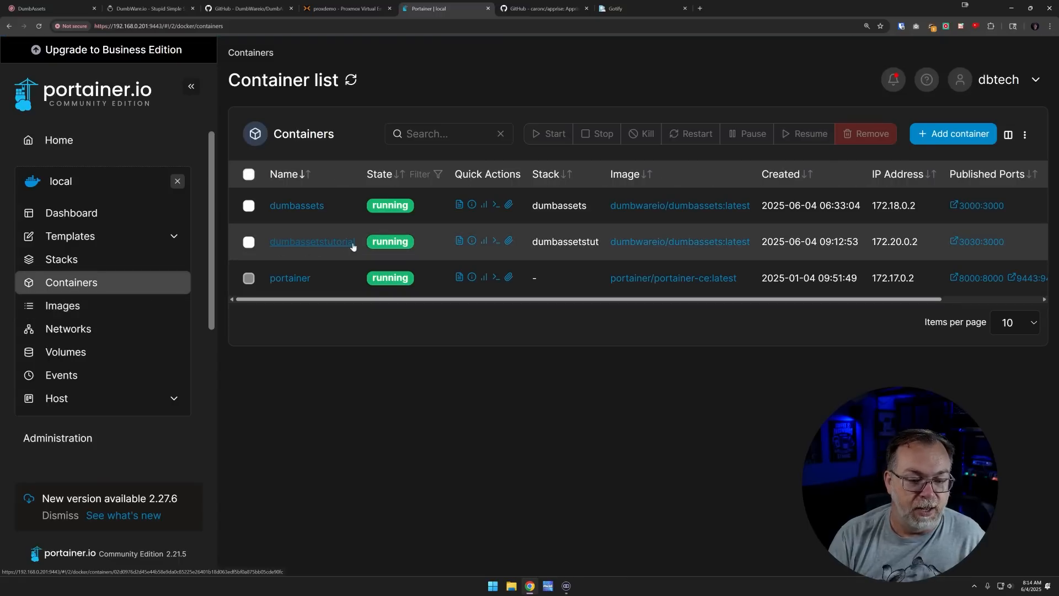
# Open the port-3030 instance, log in with the PIN, send a Settings test notification, and check Gotify
pyautogui.click(973, 246)
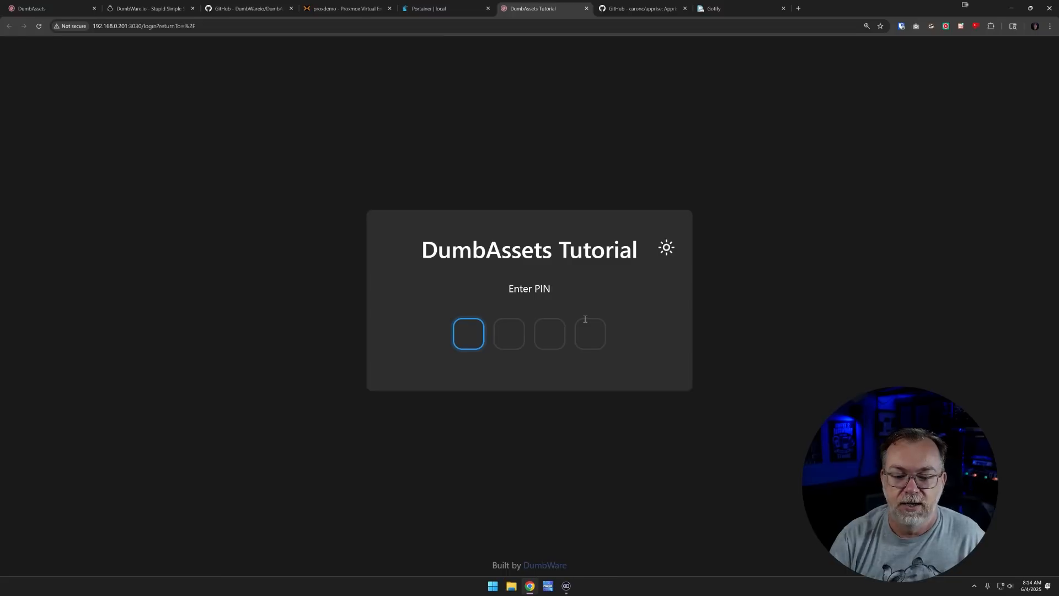
pyautogui.write('1234')
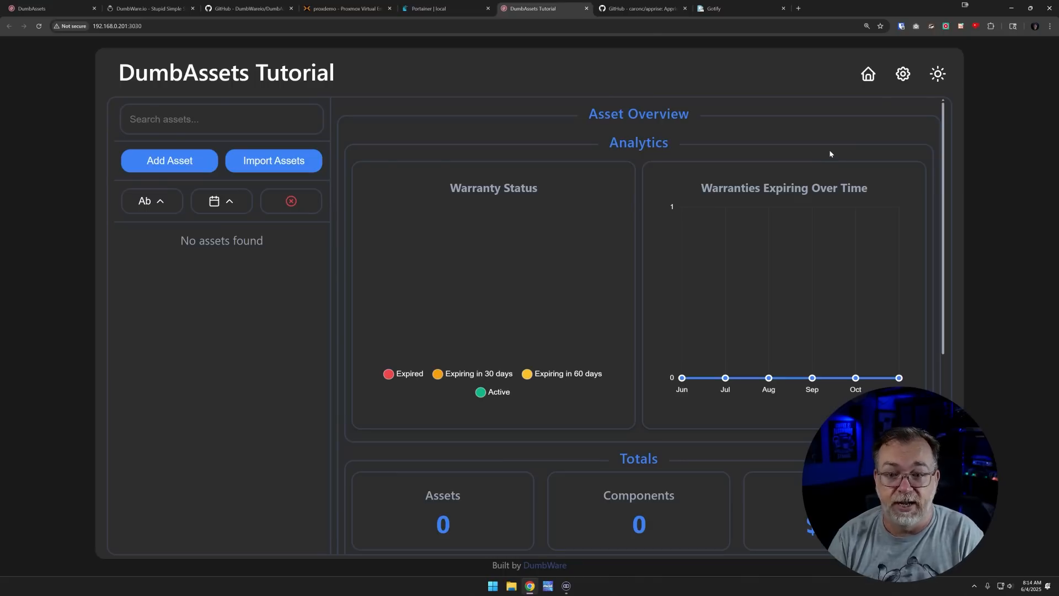
pyautogui.click(902, 77)
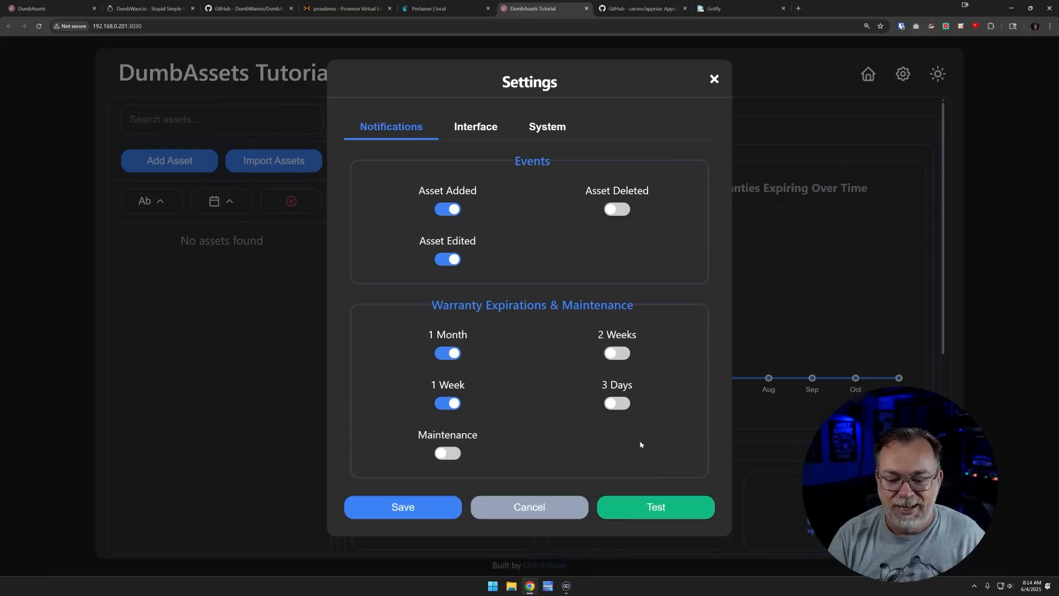
pyautogui.click(655, 499)
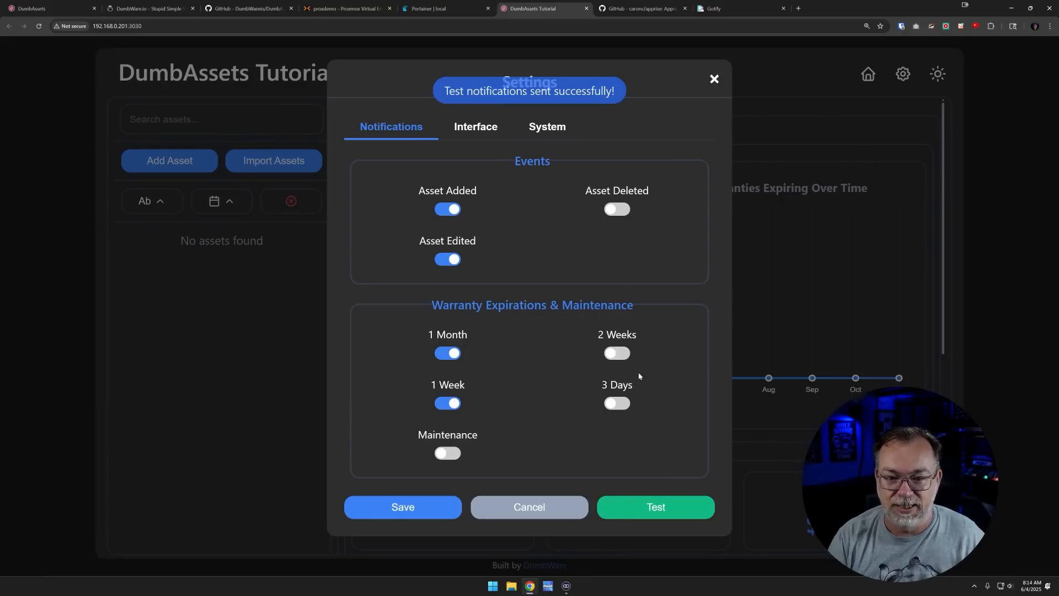
pyautogui.click(720, 11)
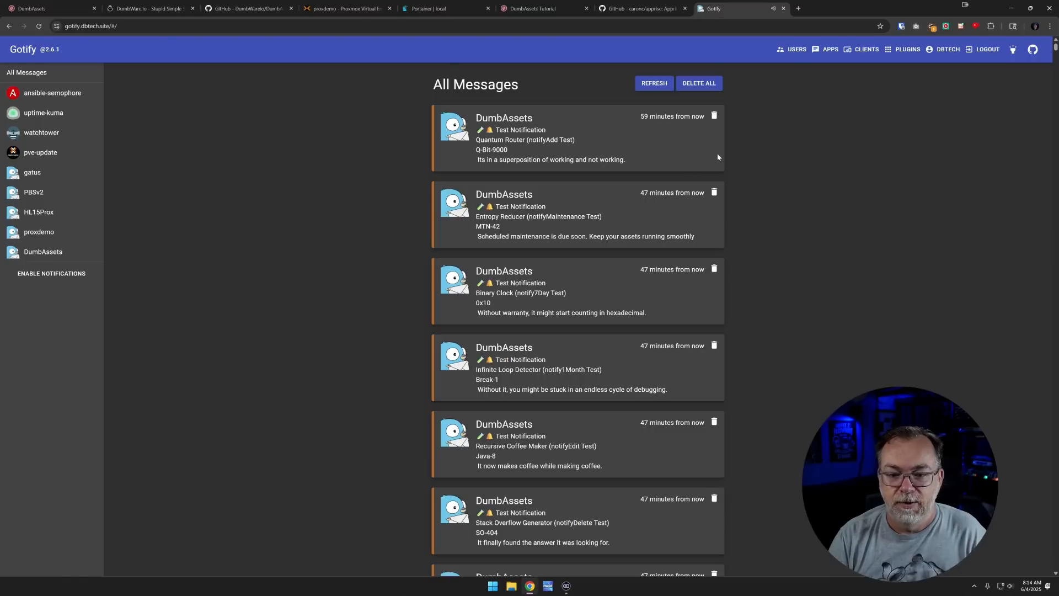